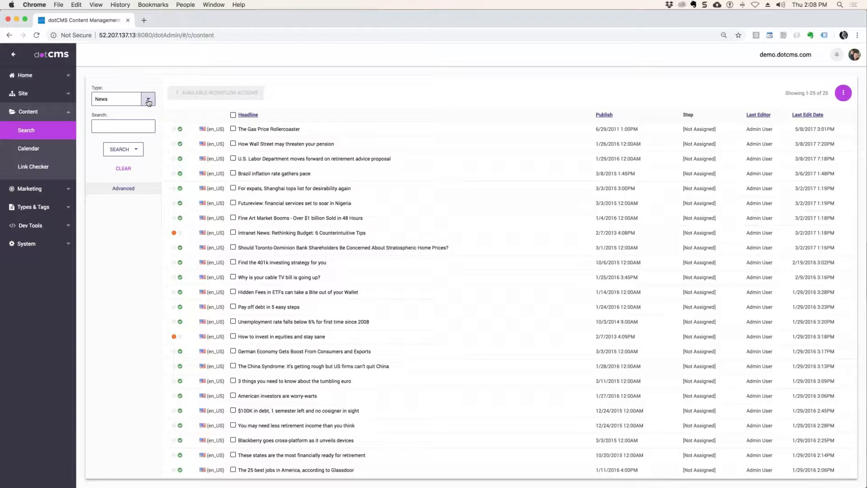
# Start adding a new content item of type News.
pyautogui.click(843, 92)
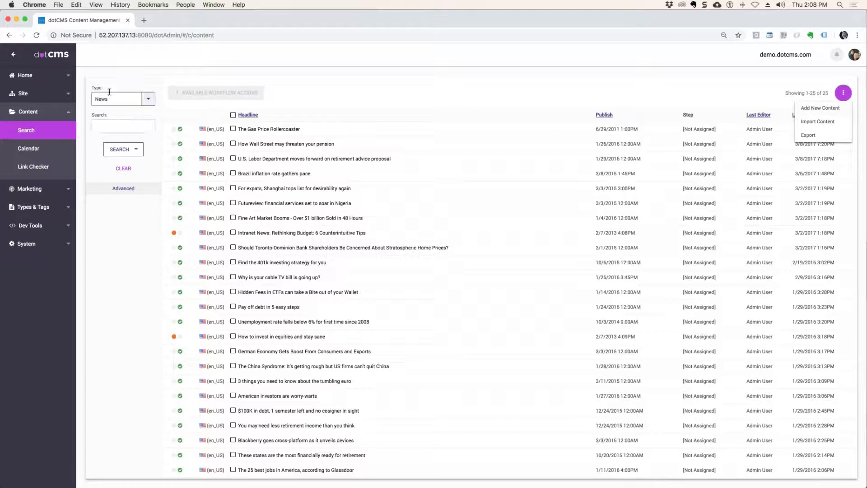
pyautogui.moveTo(100, 86); pyautogui.dragTo(116, 101)
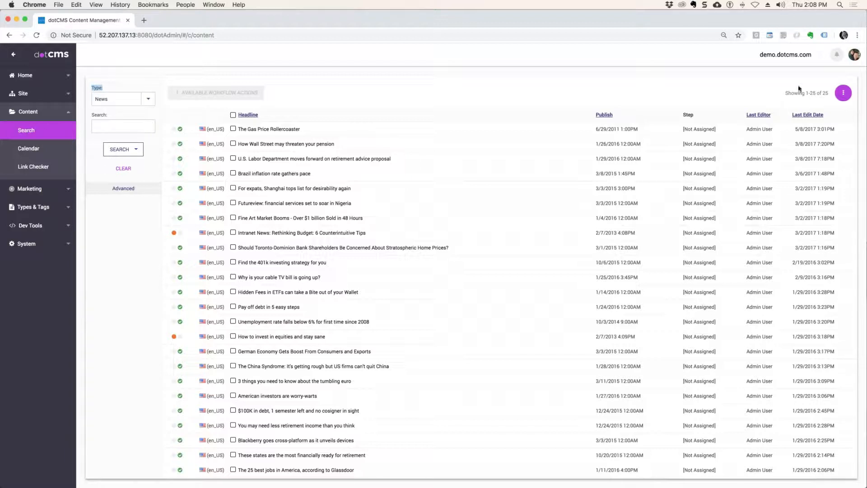
pyautogui.click(843, 93)
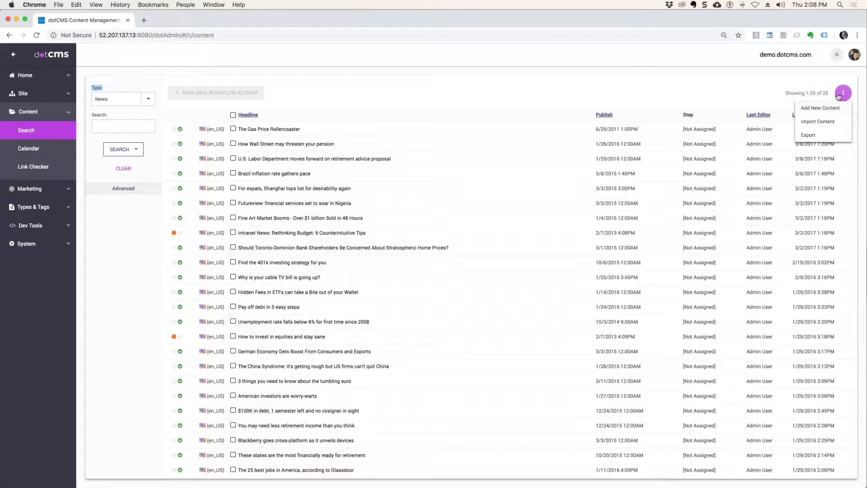
pyautogui.click(819, 109)
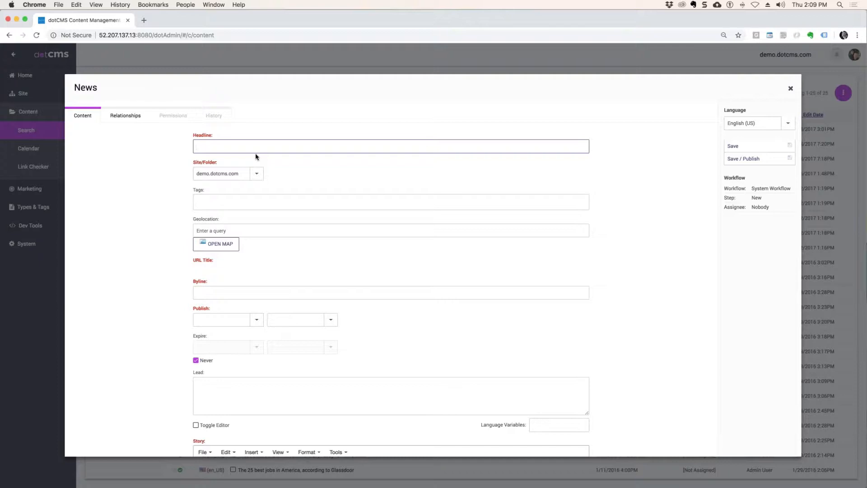
# Enter the headline "Deans December 1st News Item", copy it, and close the editor without saving.
pyautogui.write('Deans December 1st News Item')
pyautogui.moveTo(268, 146); pyautogui.dragTo(143, 145)
pyautogui.press('super+c')
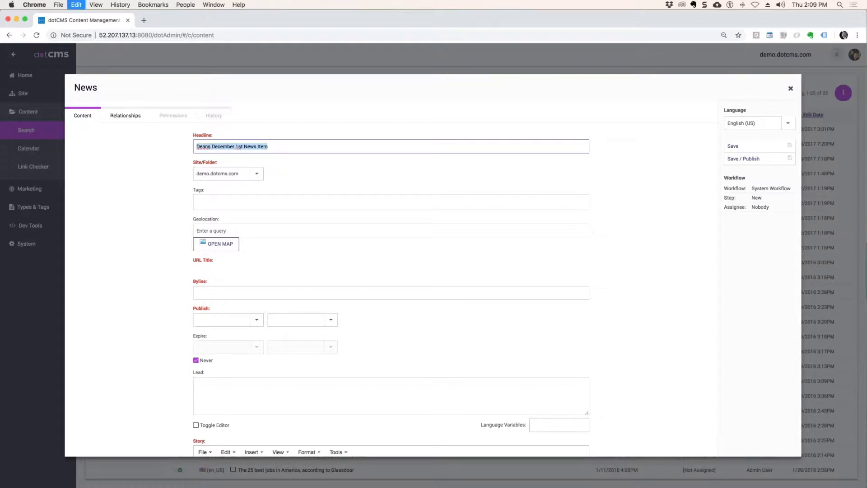
pyautogui.click(790, 88)
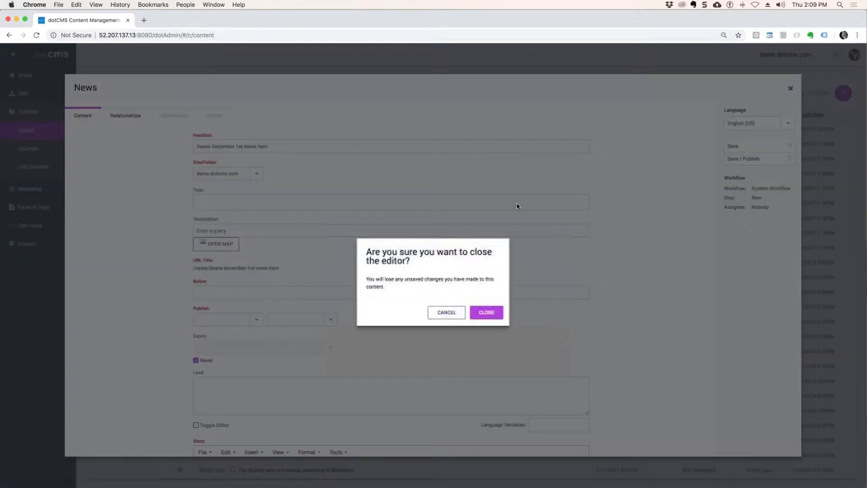
pyautogui.click(486, 312)
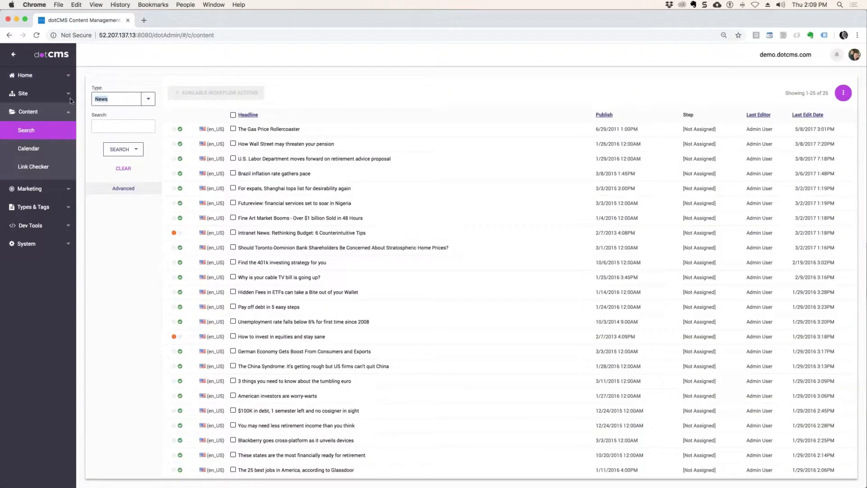
# Clear the content type filter and choose News again.
pyautogui.write('News')
pyautogui.press('BackSpace')
pyautogui.press('BackSpace')
pyautogui.press('BackSpace')
pyautogui.press('BackSpace')
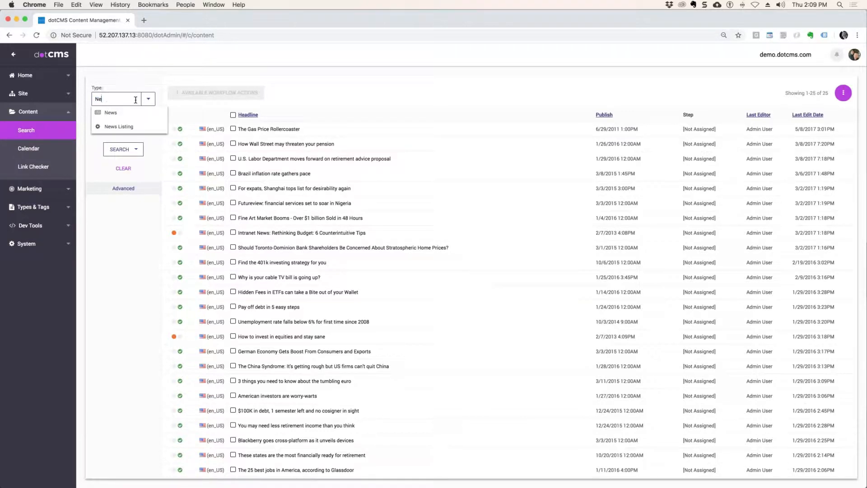
pyautogui.click(151, 100)
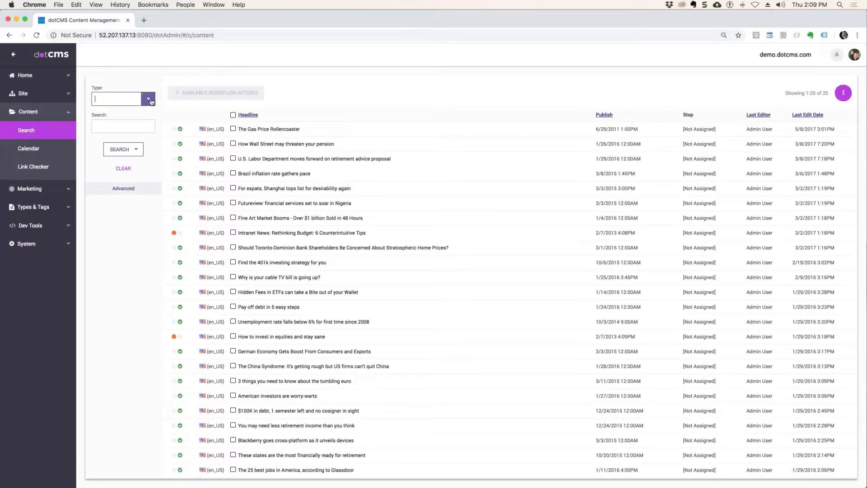
pyautogui.click(150, 99)
pyautogui.click(113, 312)
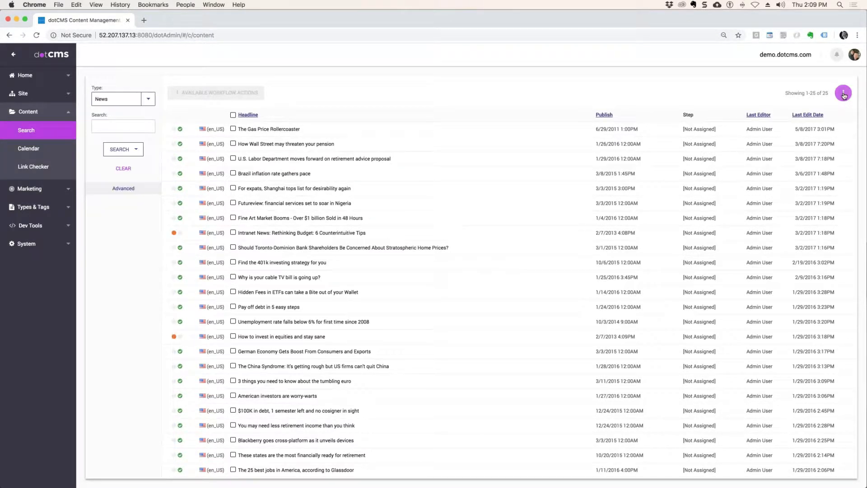
# Add a new News content item and paste the copied headline "Deans December 1st News Item" into it.
pyautogui.click(843, 93)
pyautogui.click(823, 111)
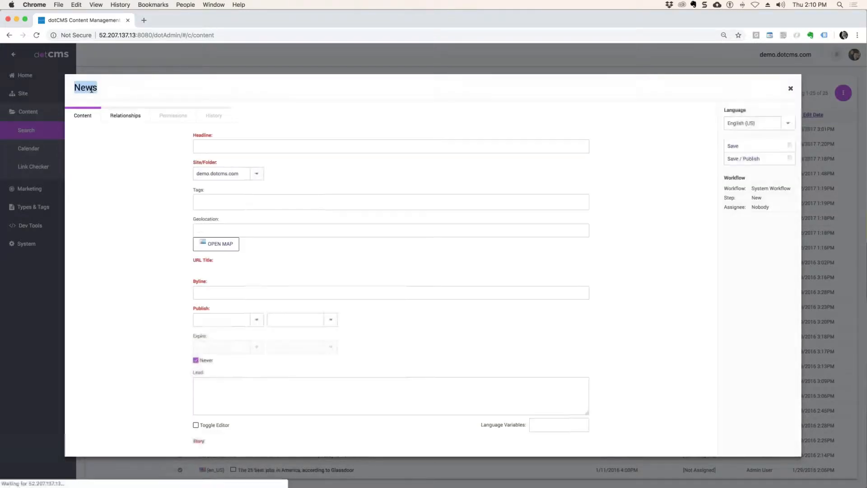
pyautogui.moveTo(100, 88); pyautogui.dragTo(72, 87)
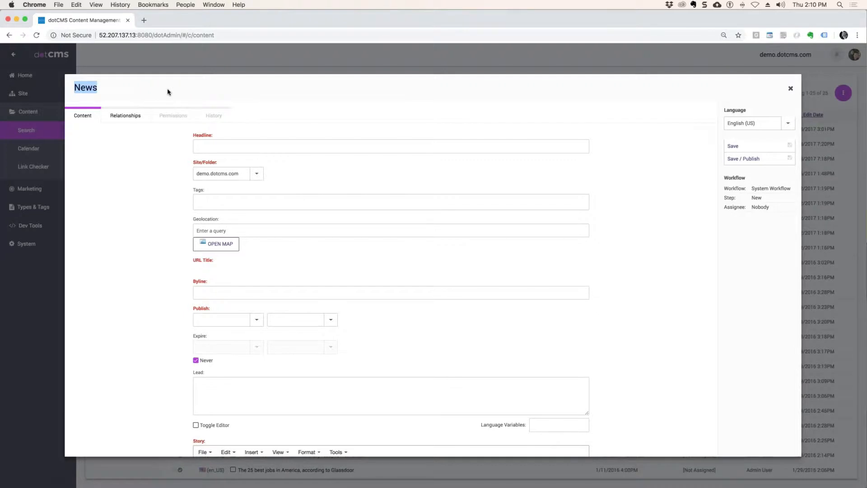
pyautogui.click(107, 93)
pyautogui.click(202, 149)
pyautogui.press('super+v')
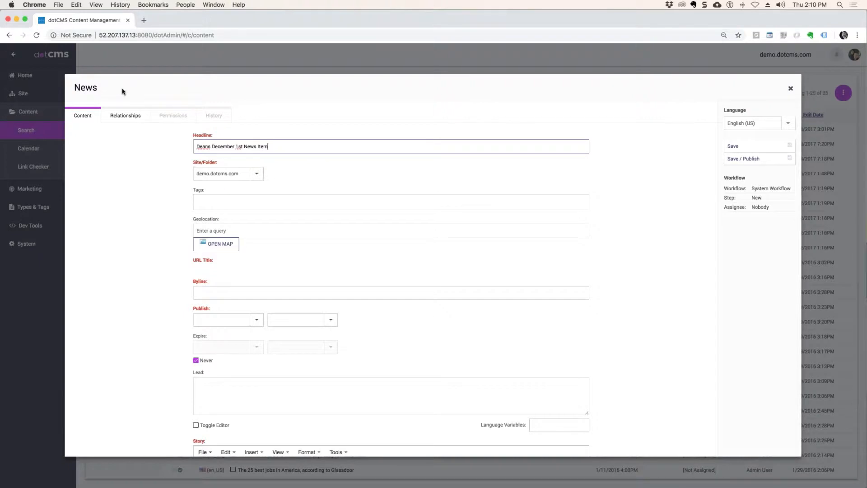
pyautogui.moveTo(102, 89); pyautogui.dragTo(75, 87)
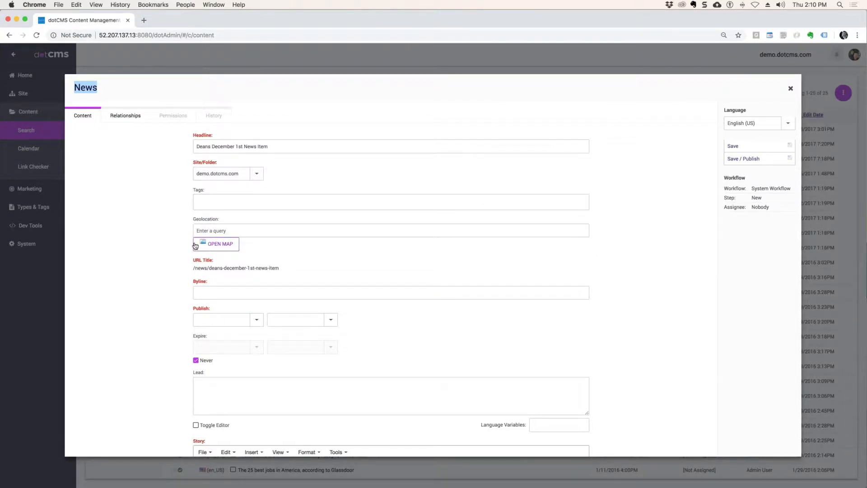
# Set the geolocation to Centro de Negocios Eurocenter in Heredia, Costa Rica, by searching the map for Eurocenter.
pyautogui.click(218, 245)
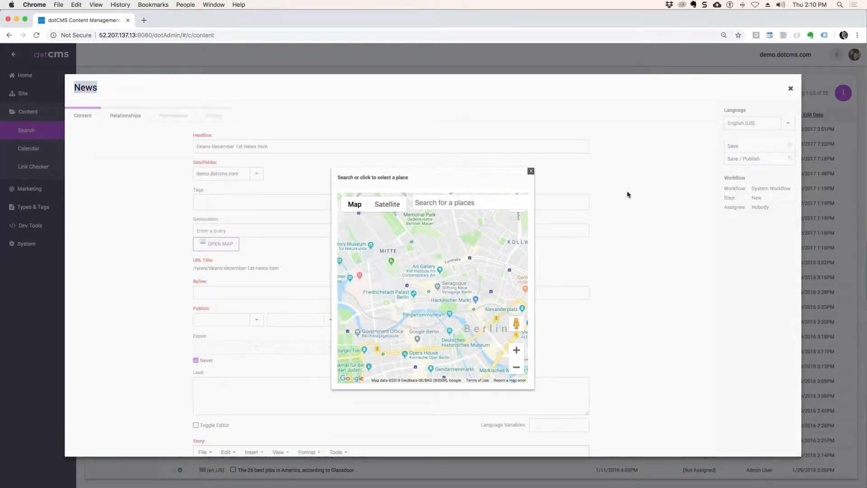
pyautogui.click(450, 204)
pyautogui.write('Eu')
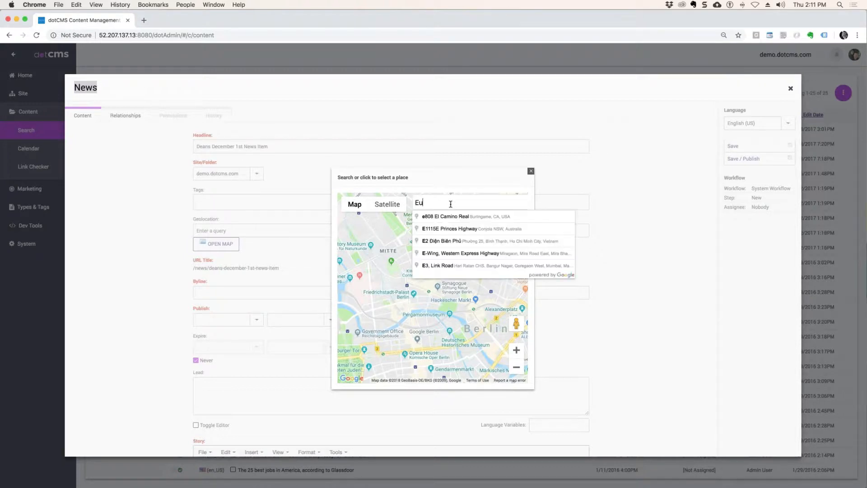
pyautogui.write('rocenter')
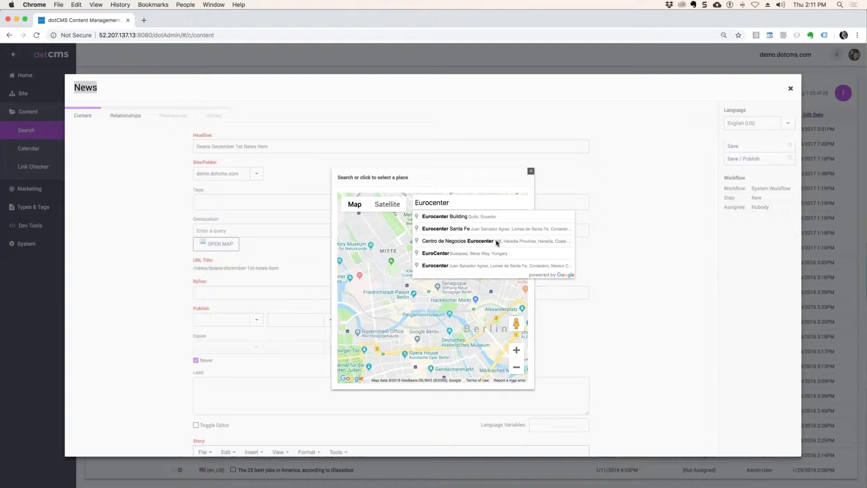
pyautogui.click(558, 243)
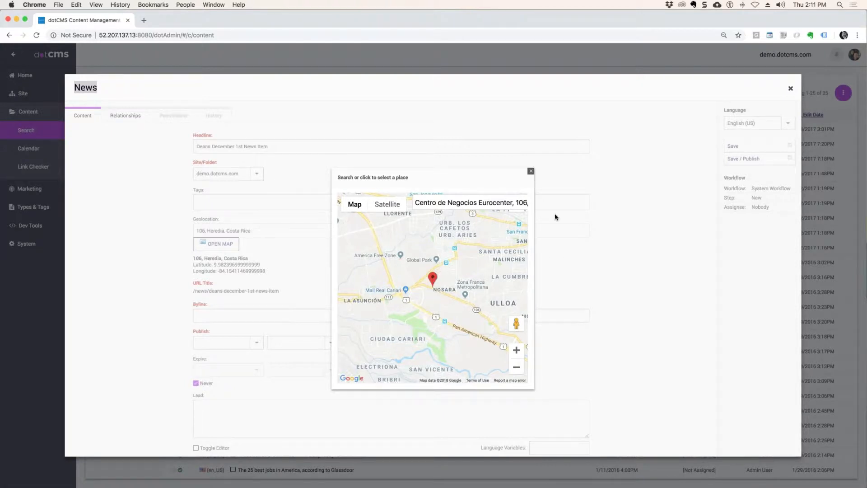
pyautogui.click(531, 173)
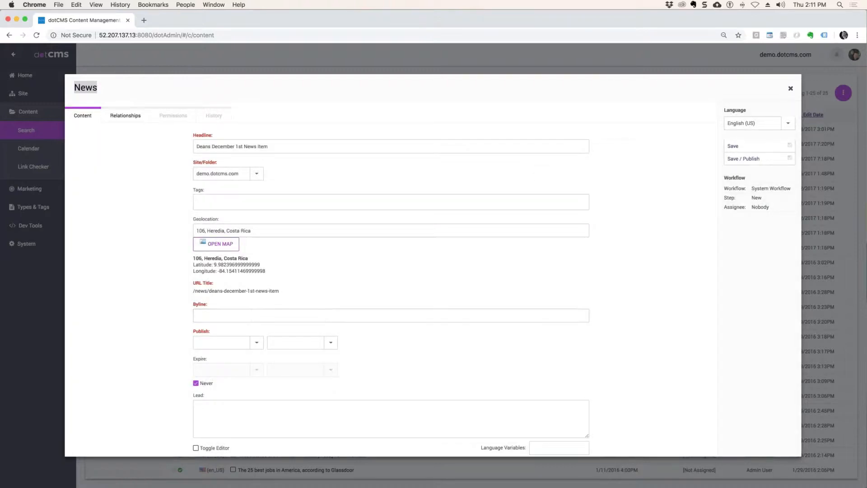
pyautogui.moveTo(268, 272); pyautogui.dragTo(189, 263)
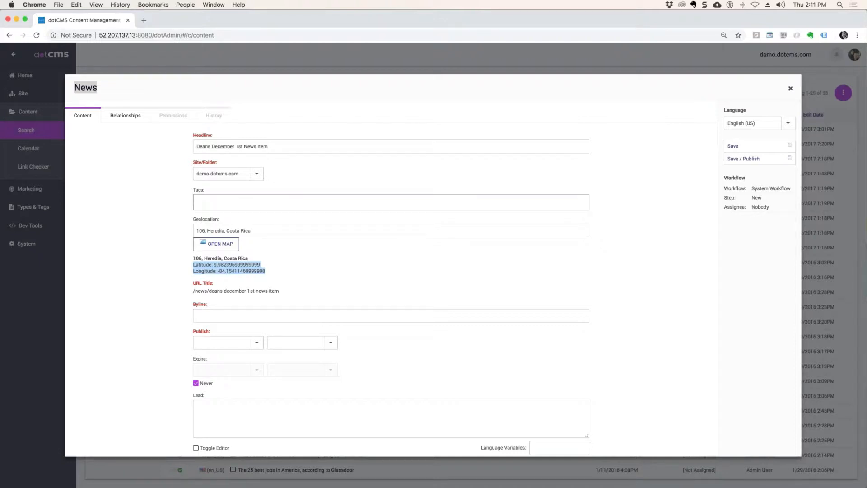
# Add the tag "Christmas Promotion" and paste the copied headline text as the byline.
pyautogui.click(313, 208)
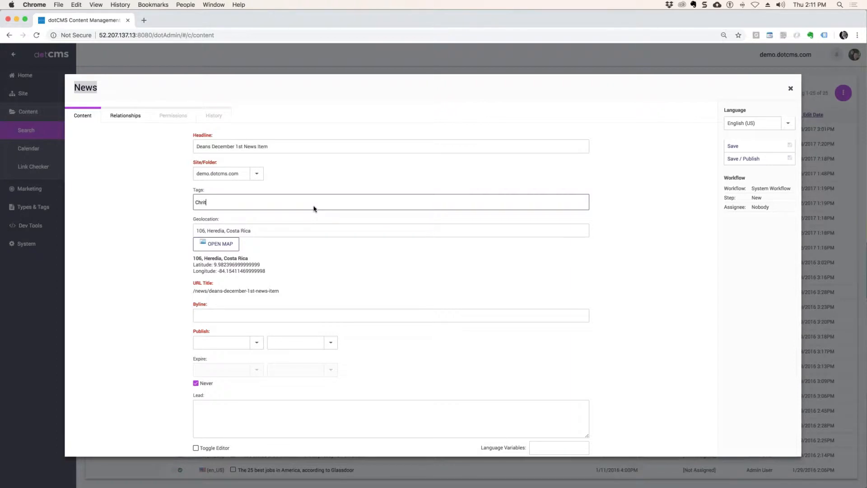
pyautogui.write('Chrism')
pyautogui.press('BackSpace')
pyautogui.write('tmas Promotion')
pyautogui.press('Return')
pyautogui.click(235, 317)
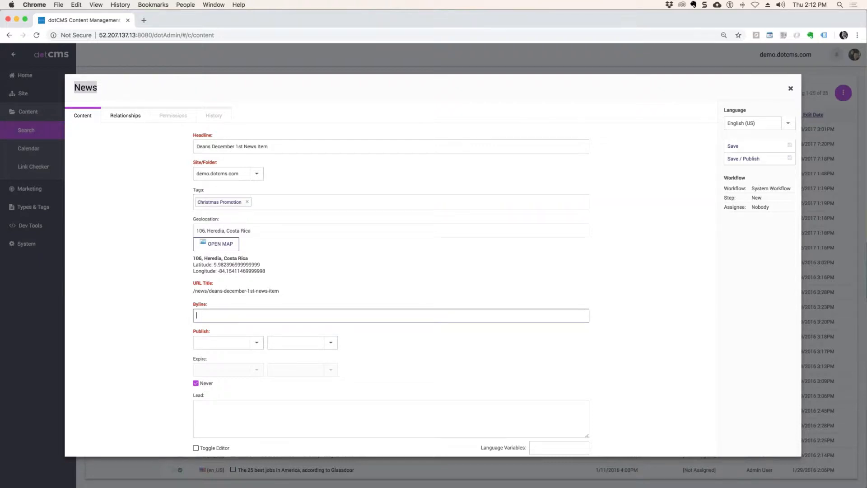
pyautogui.hotkey('ctrl', 'v')
# Set the news item's publish date to 12/1/2018.
pyautogui.scroll(-5, 364, 289)
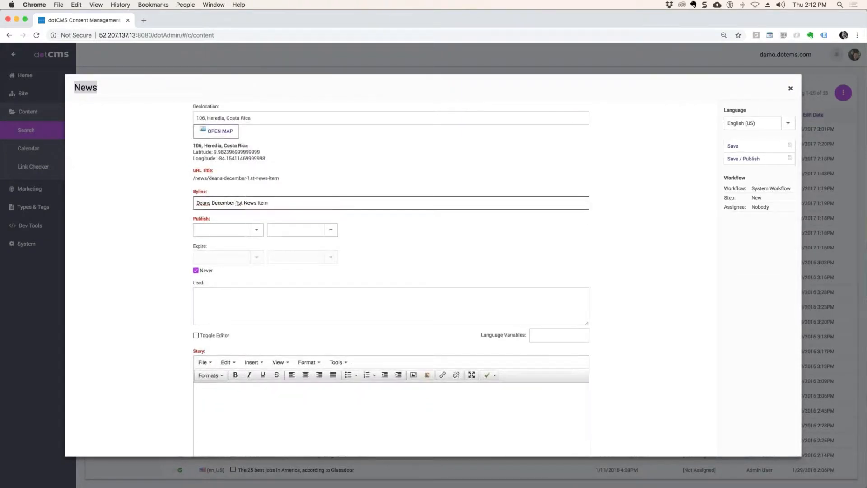
pyautogui.moveTo(211, 219); pyautogui.dragTo(186, 220)
pyautogui.click(256, 229)
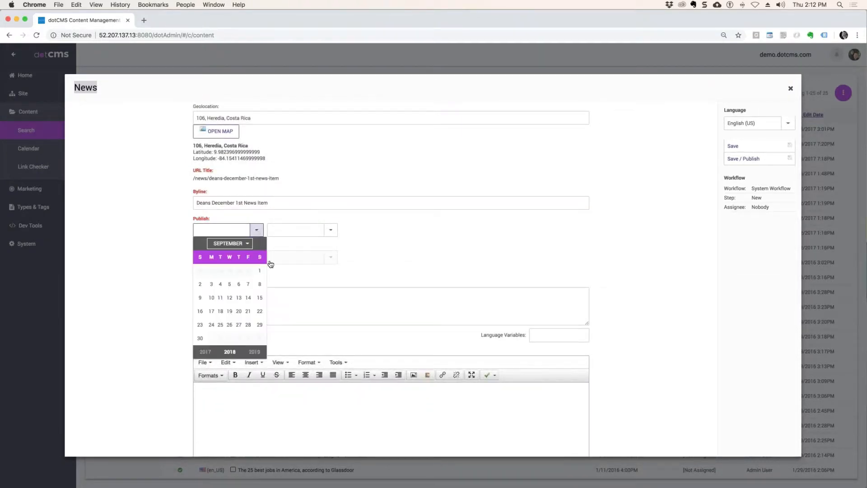
pyautogui.click(233, 244)
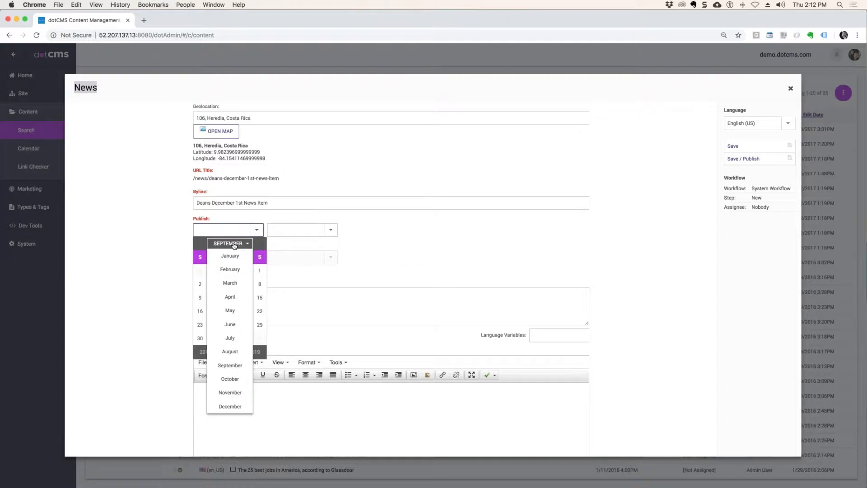
pyautogui.click(230, 407)
pyautogui.click(259, 270)
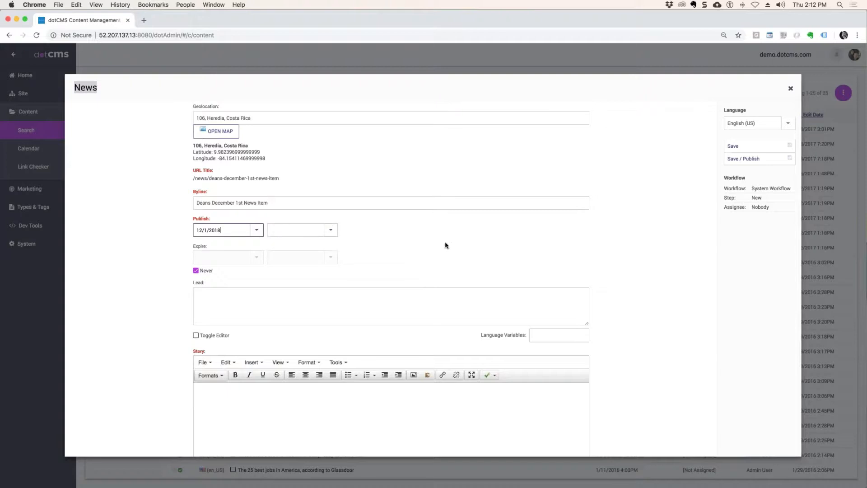
# Turn off the Never option for expiry and set the expire date to 12/31/2018.
pyautogui.moveTo(208, 246); pyautogui.dragTo(190, 245)
pyautogui.click(197, 273)
pyautogui.click(196, 271)
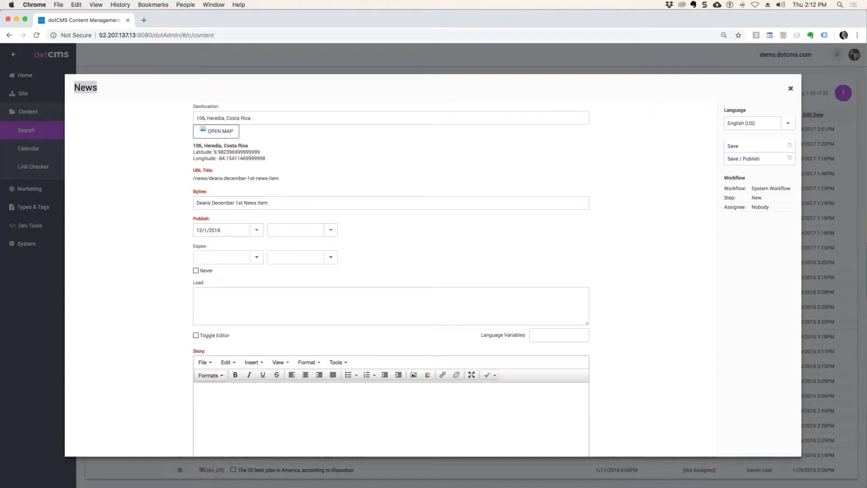
pyautogui.click(256, 257)
pyautogui.click(245, 271)
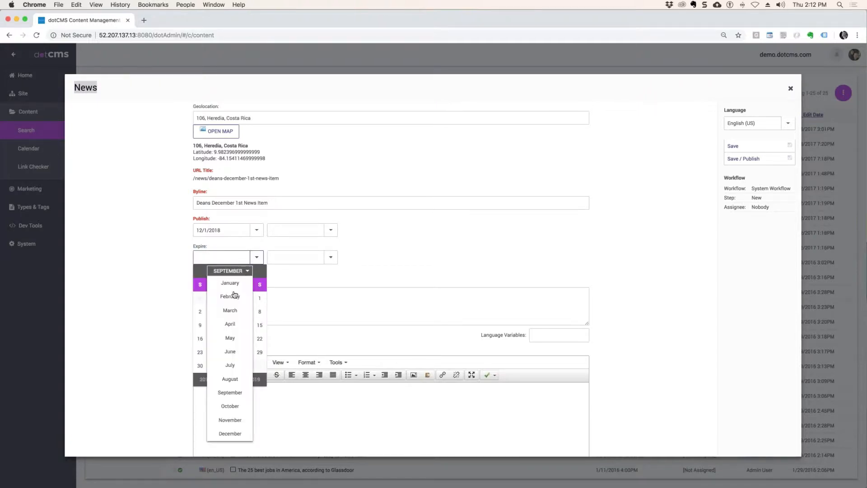
pyautogui.click(232, 429)
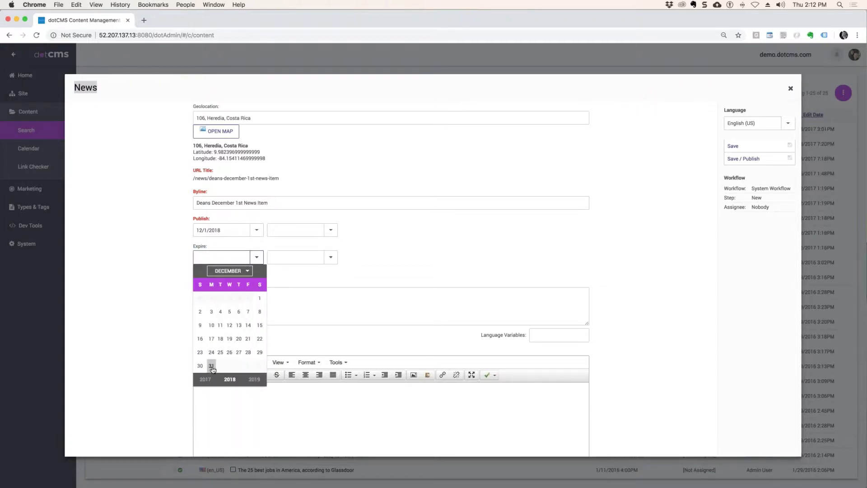
pyautogui.click(211, 365)
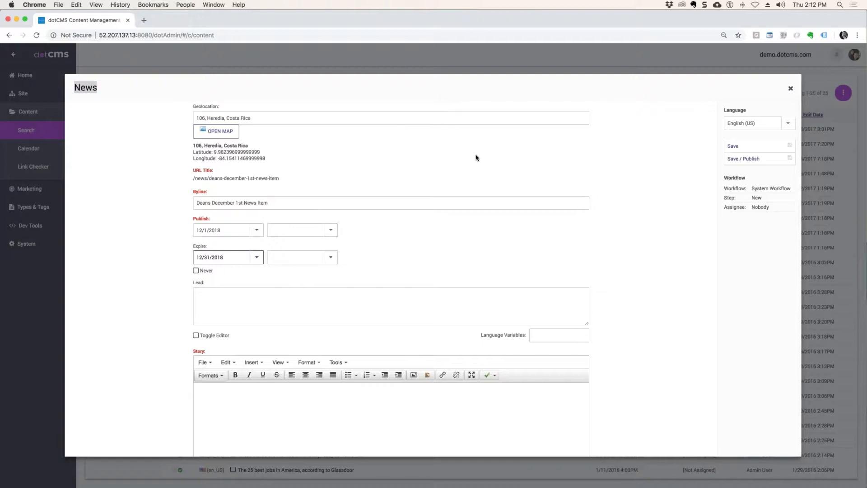
# Search the web for "bacon ipsum" in a new browser tab and open the Bacon Ipsum generator site.
pyautogui.scroll(3, 289, 138)
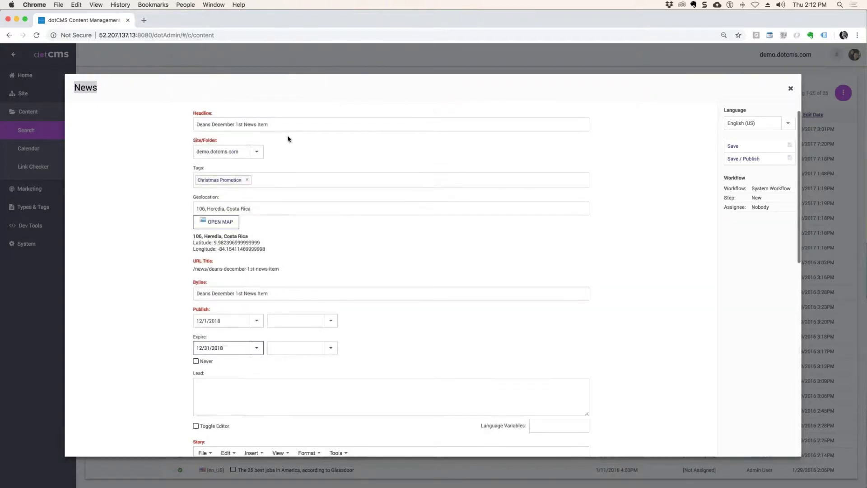
pyautogui.scroll(-8, 288, 138)
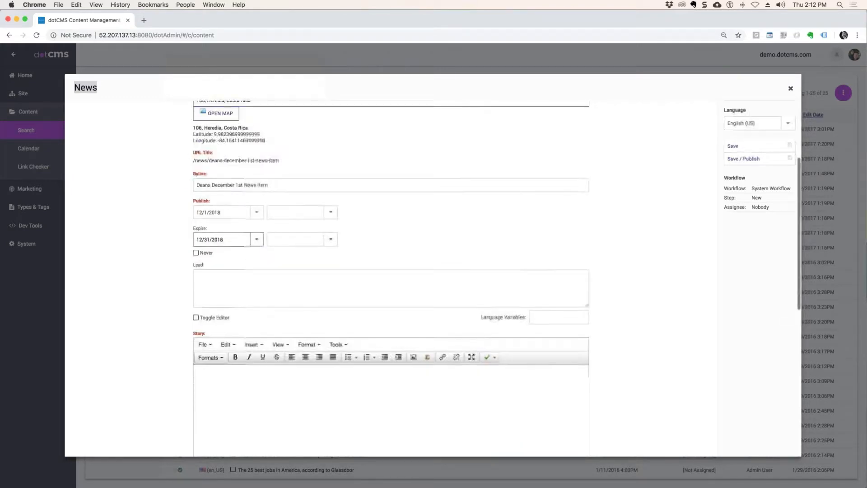
pyautogui.click(304, 298)
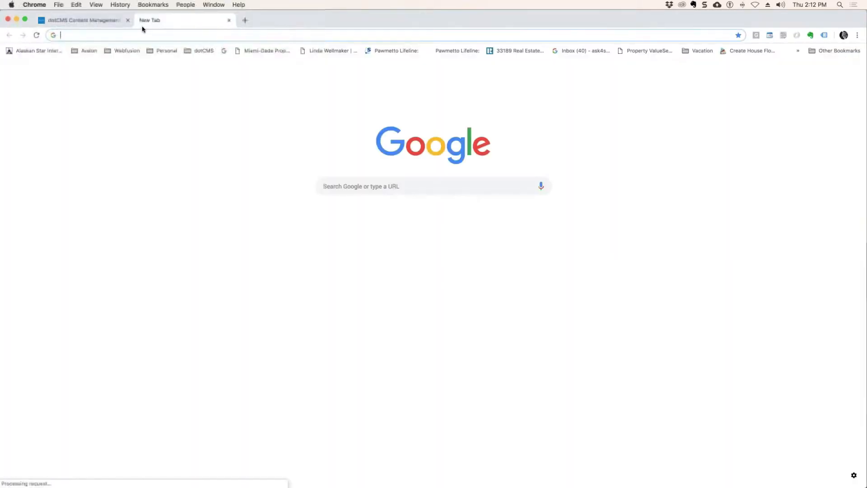
pyautogui.click(144, 20)
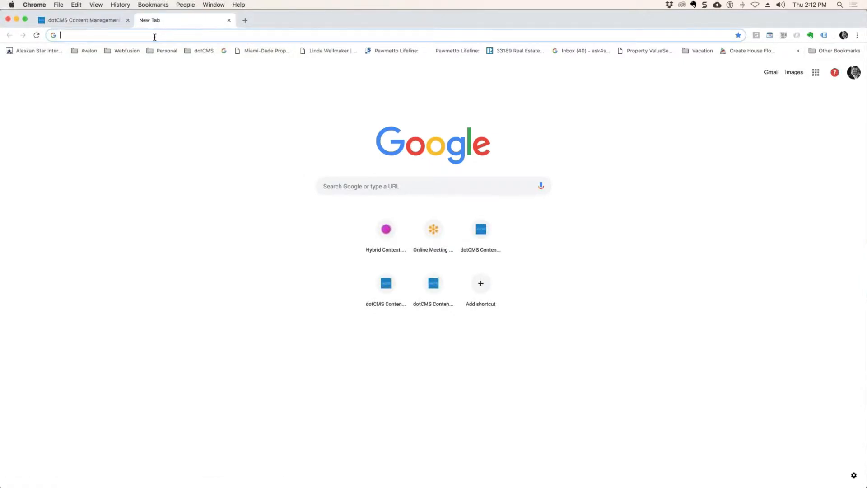
pyautogui.write('bacom')
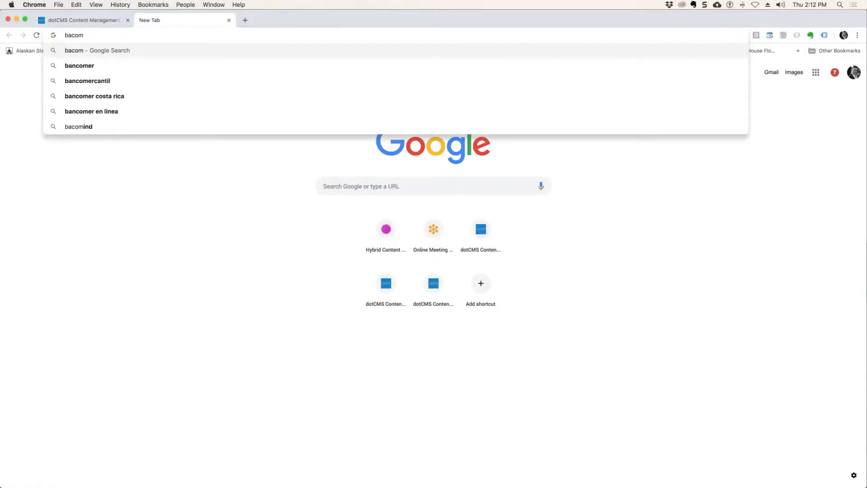
pyautogui.press('BackSpace')
pyautogui.write('n imp')
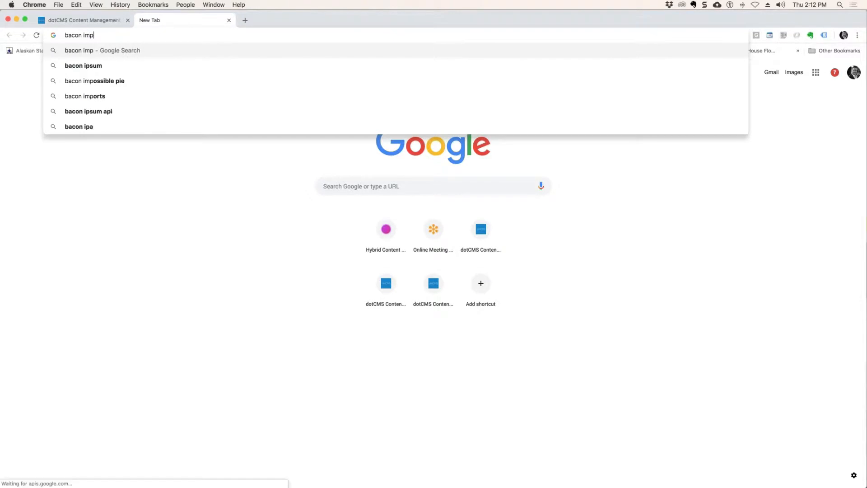
pyautogui.press('BackSpace')
pyautogui.press('BackSpace')
pyautogui.write('psum')
pyautogui.press('Return')
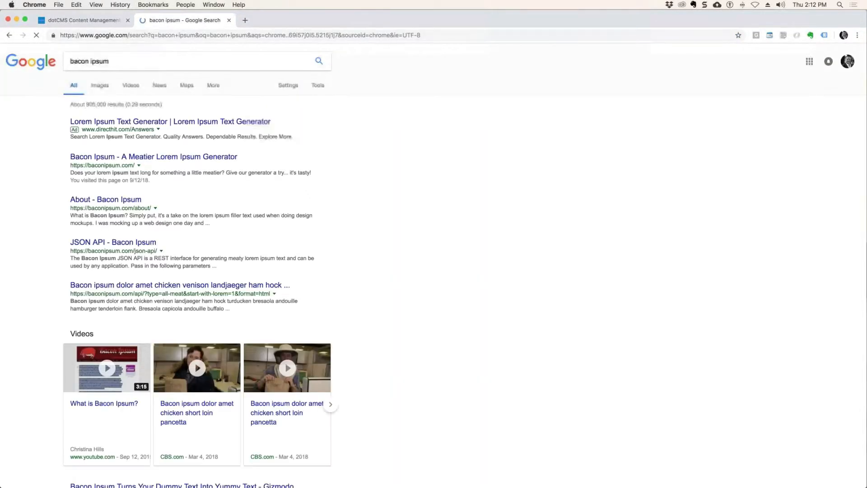
pyautogui.click(213, 158)
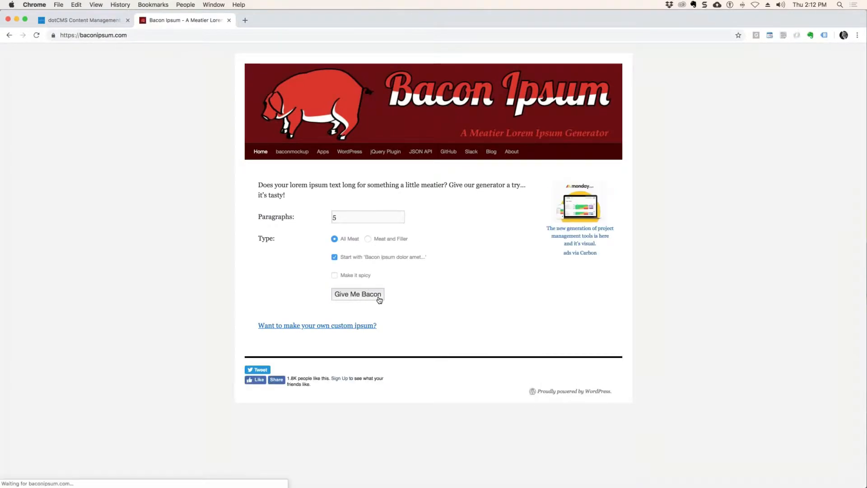
# Generate five All Meat paragraphs of bacon ipsum filler text and copy the first four paragraphs.
pyautogui.click(378, 298)
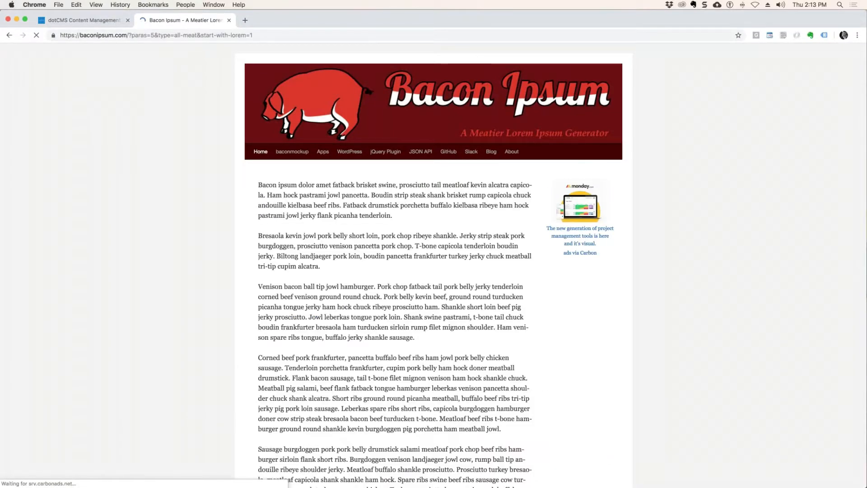
pyautogui.moveTo(501, 429); pyautogui.dragTo(259, 182)
pyautogui.press('super+c')
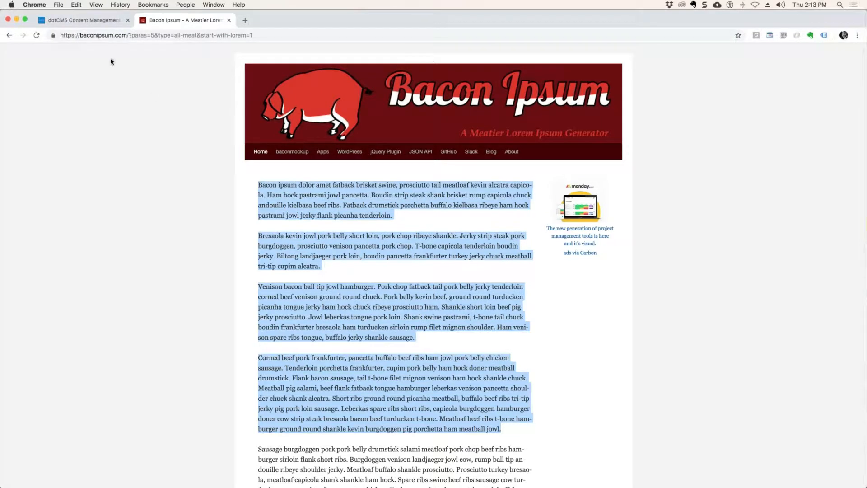
# Back in the dotCMS news item, paste the copied paragraphs as the Story and copy the first paragraph's last two sentences into the Lead.
pyautogui.click(84, 20)
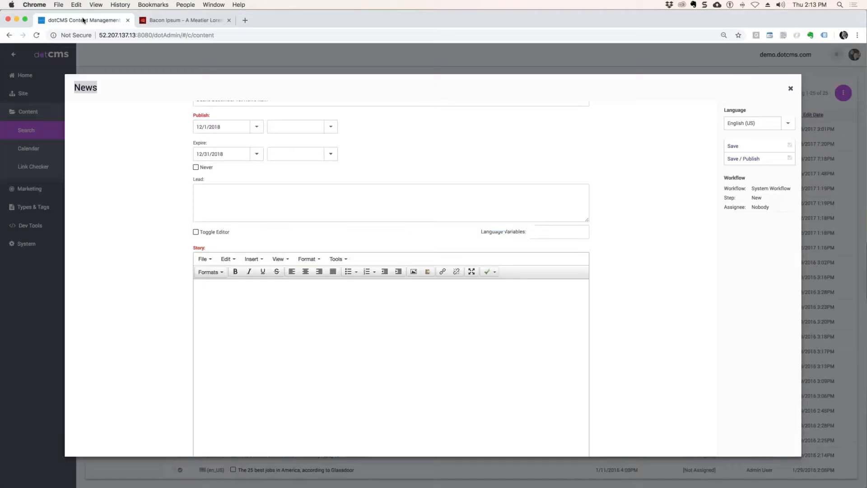
pyautogui.click(252, 299)
pyautogui.press('super+v')
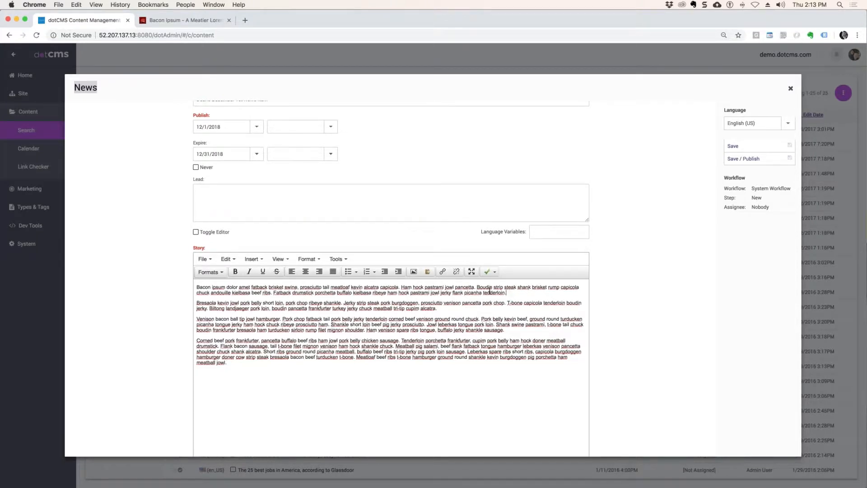
pyautogui.moveTo(507, 293); pyautogui.dragTo(477, 286)
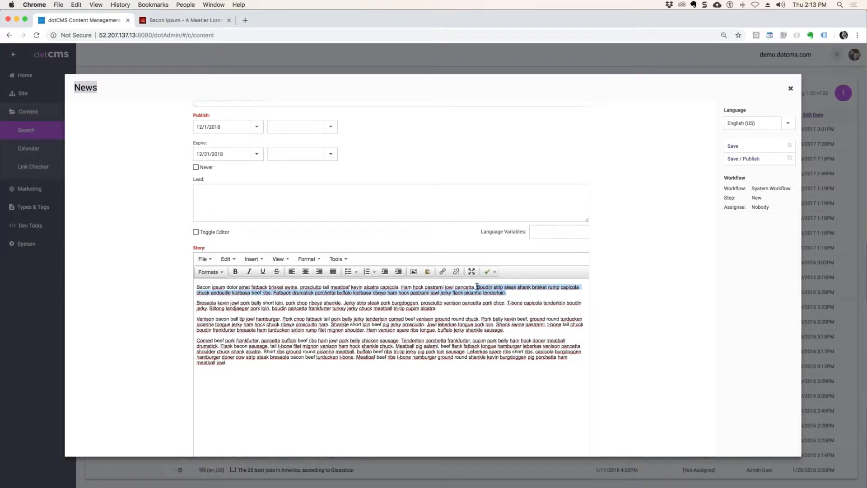
pyautogui.press('super+v')
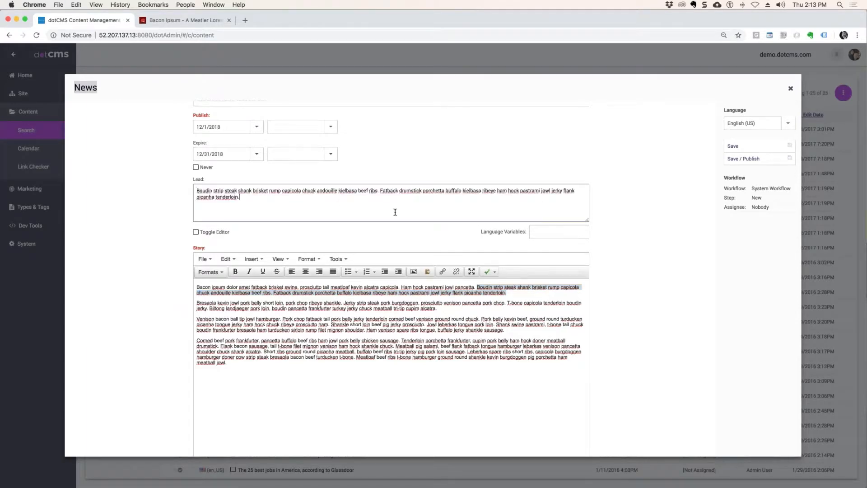
# Attach FlowerCup.jpg from the Demo folder as the news item's image.
pyautogui.scroll(-5, 467, 228)
pyautogui.scroll(-5, 390, 271)
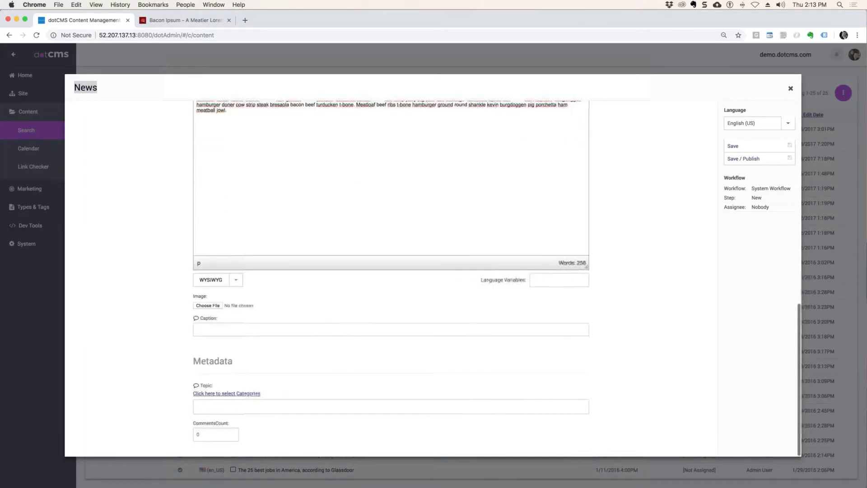
pyautogui.click(208, 305)
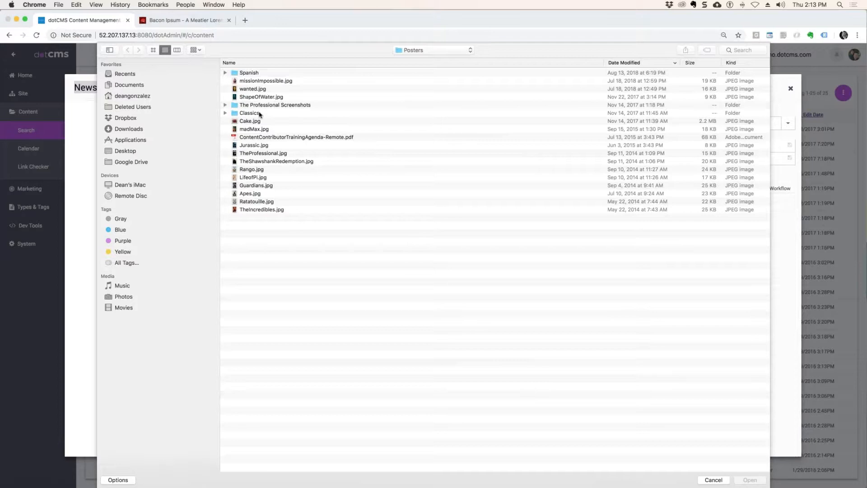
pyautogui.click(134, 154)
pyautogui.doubleClick(266, 163)
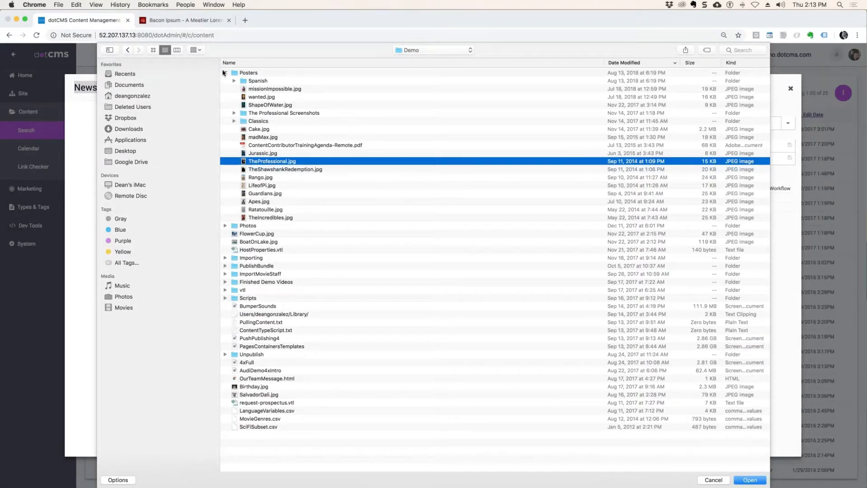
pyautogui.click(225, 73)
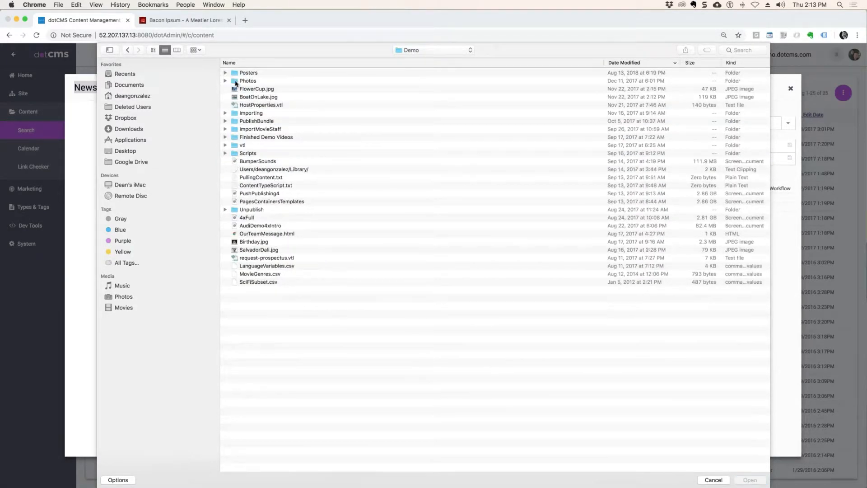
pyautogui.doubleClick(260, 89)
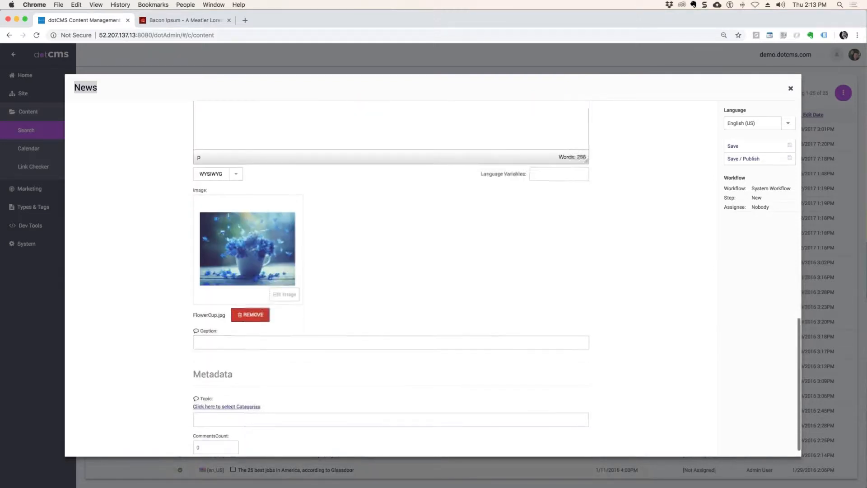
# Assign the category First Time Investor as the news item's topic.
pyautogui.scroll(-1, 503, 343)
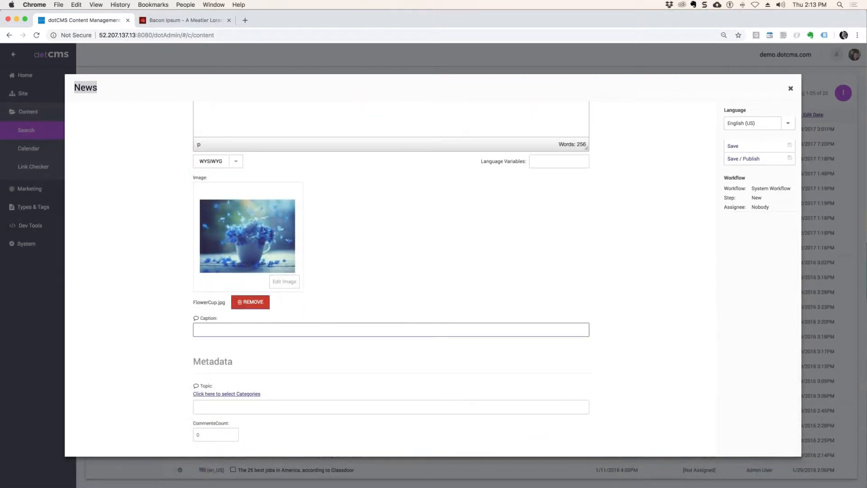
pyautogui.click(253, 395)
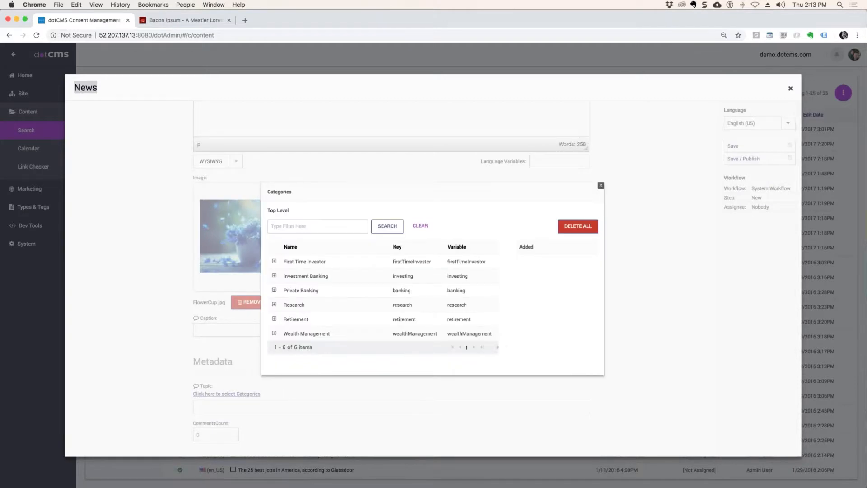
pyautogui.click(297, 263)
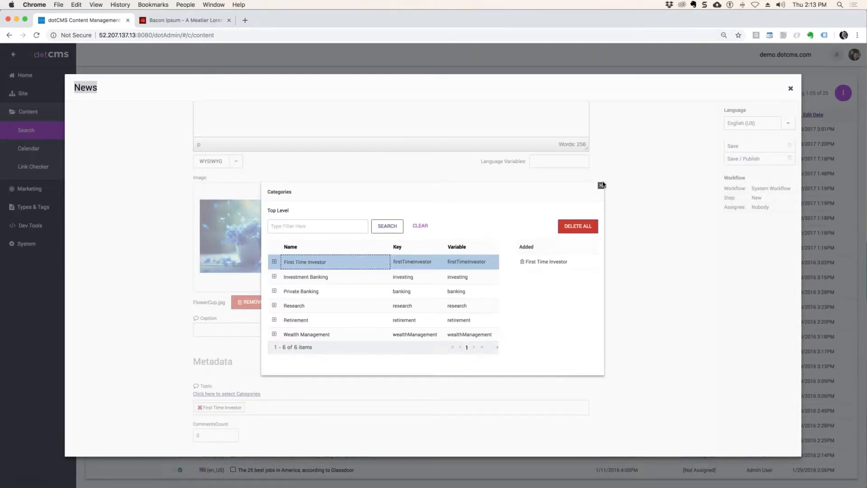
pyautogui.click(601, 185)
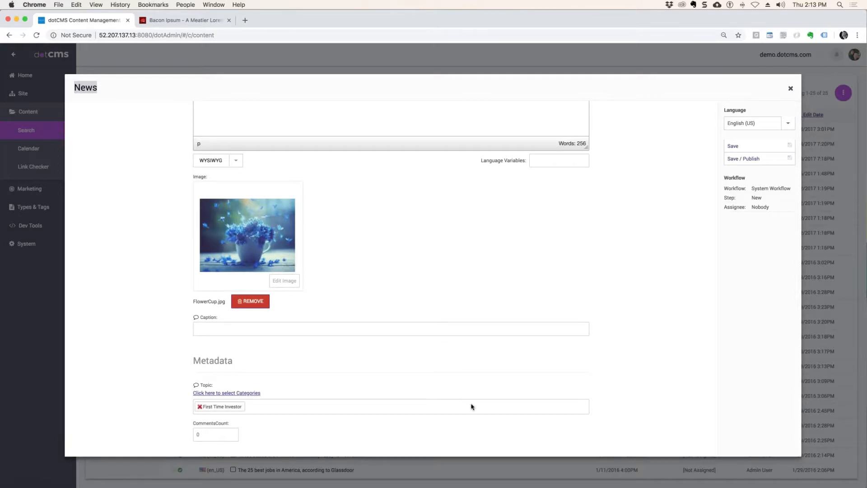
pyautogui.click(229, 393)
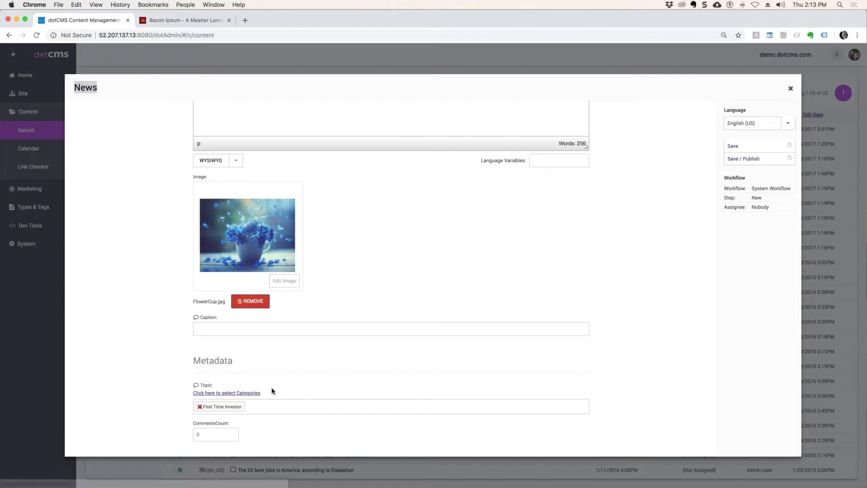
# Enter the image caption "Just because you like bacon doesn't mean you can't appreciate flowers.".
pyautogui.click(277, 328)
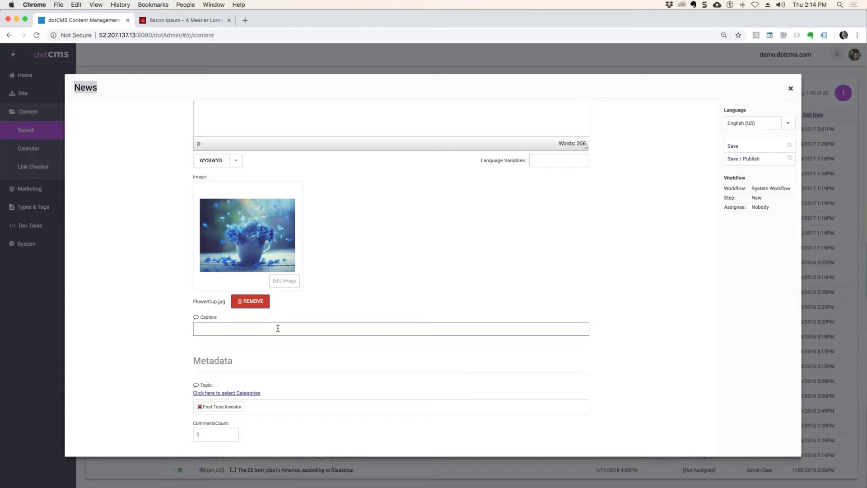
pyautogui.write('Just becausee')
pyautogui.write("mean you can't apprecia")
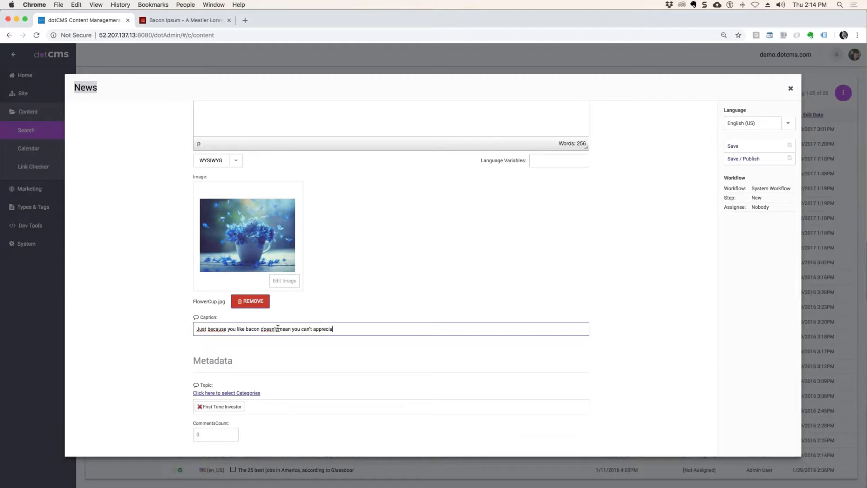
pyautogui.write('te flowers.')
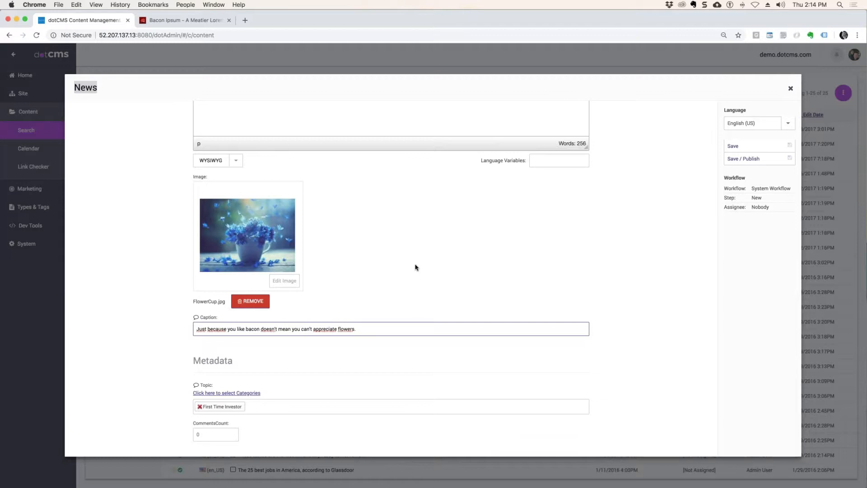
# Save and publish the news item and leave its editor.
pyautogui.click(755, 161)
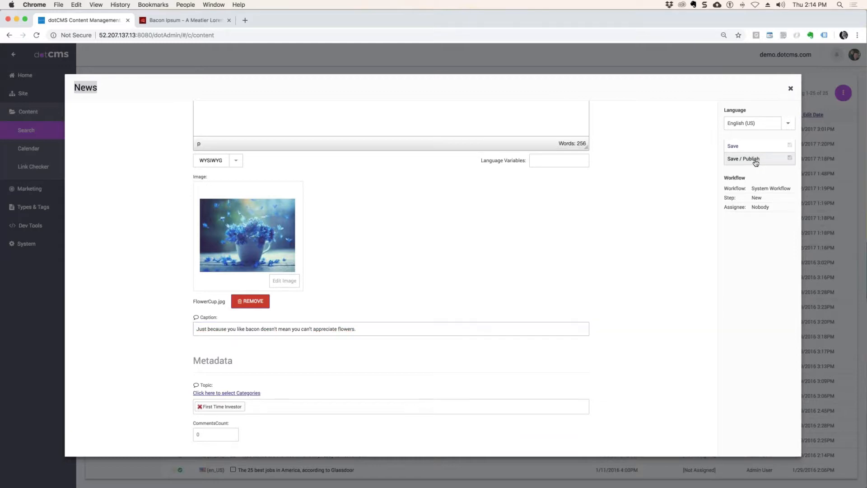
pyautogui.click(790, 88)
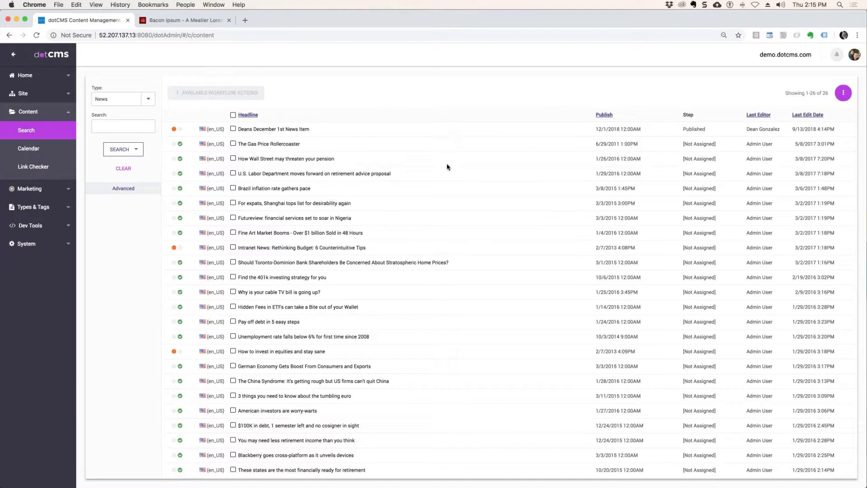
# Reload the News content list, open its most recently edited item, and close it again.
pyautogui.press('super+r')
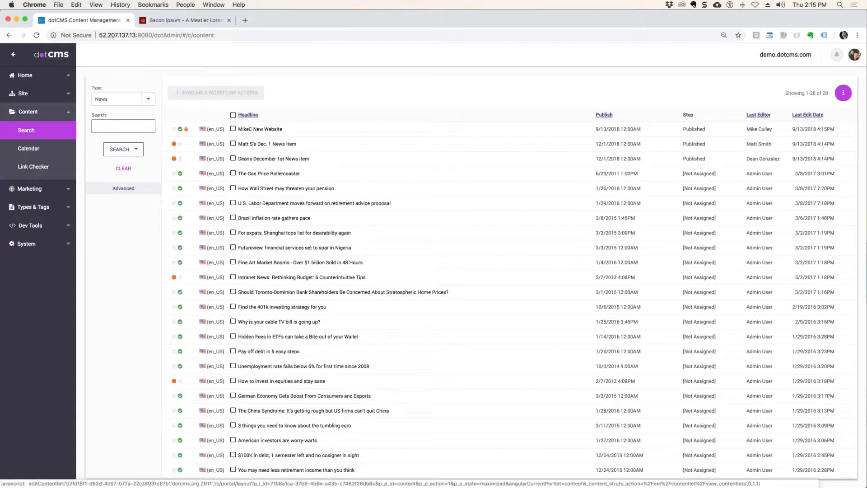
pyautogui.click(255, 130)
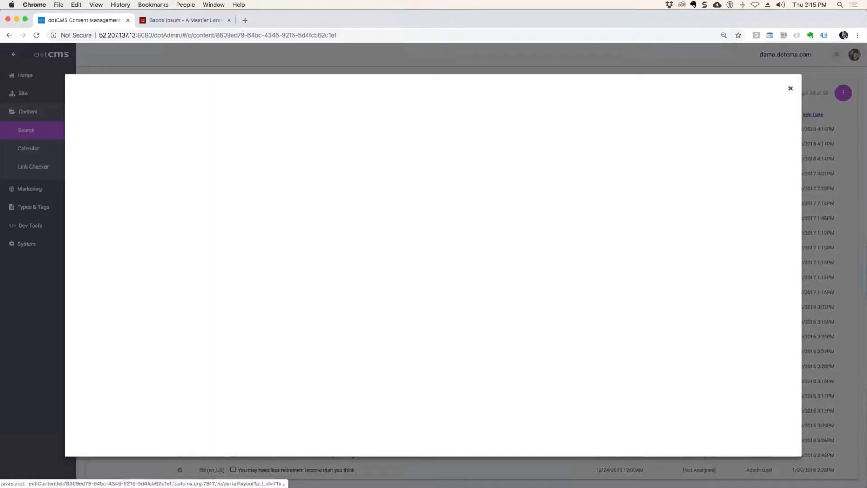
pyautogui.click(791, 88)
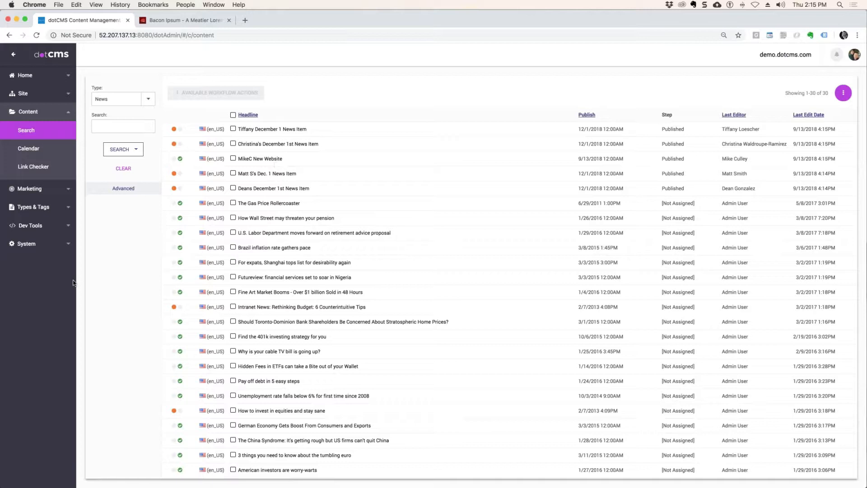
# Go to the content types list and filter it by "news" to find the News type.
pyautogui.click(35, 208)
pyautogui.click(80, 174)
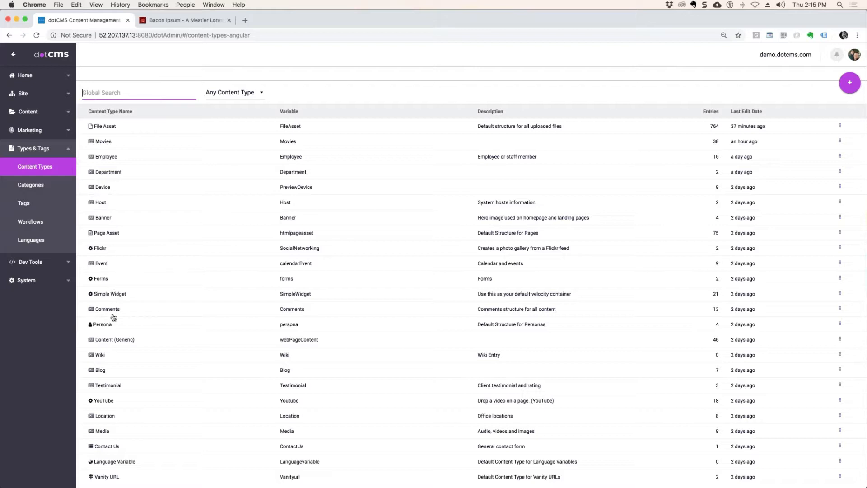
pyautogui.scroll(-1, 156, 349)
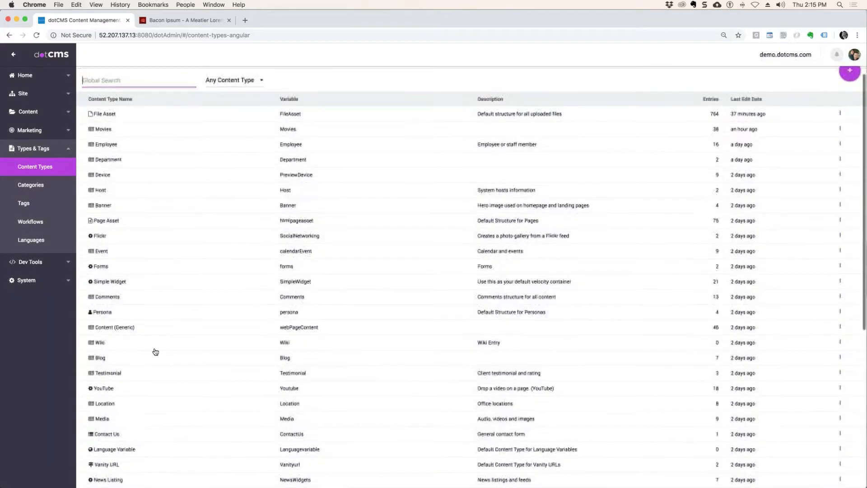
pyautogui.write('news')
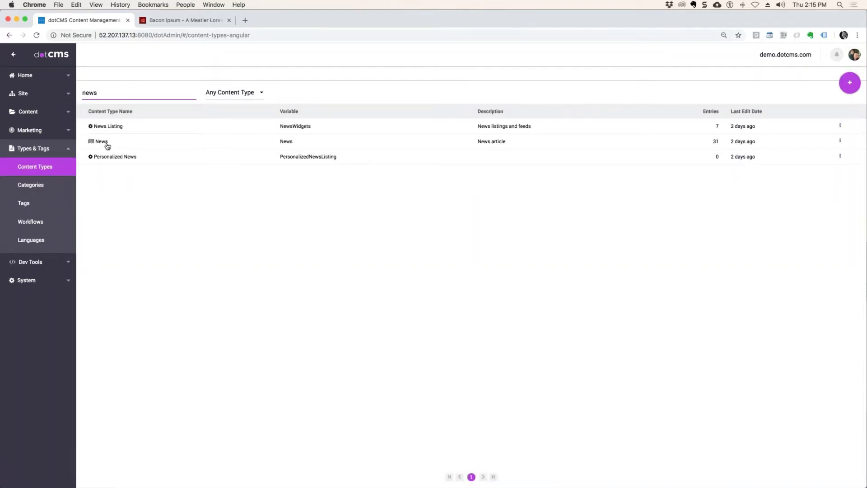
# Open the News content type's properties, check its Publish and Expire date field assignments, and close them without changes.
pyautogui.click(103, 143)
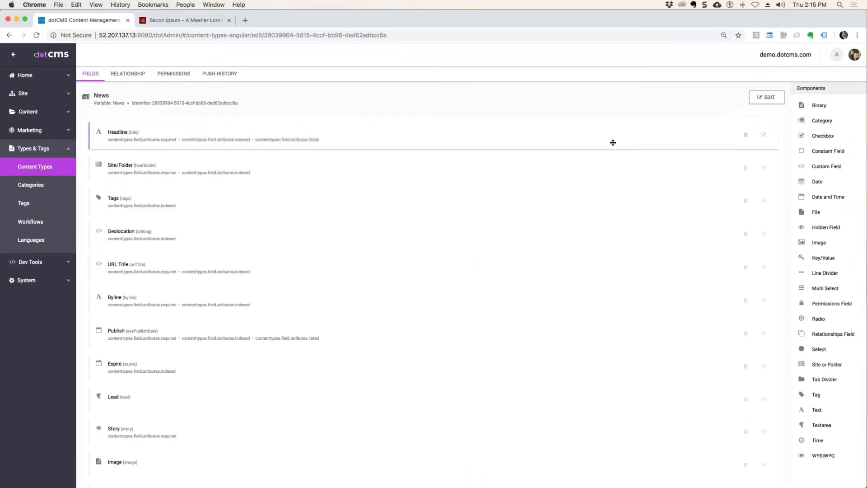
pyautogui.click(767, 97)
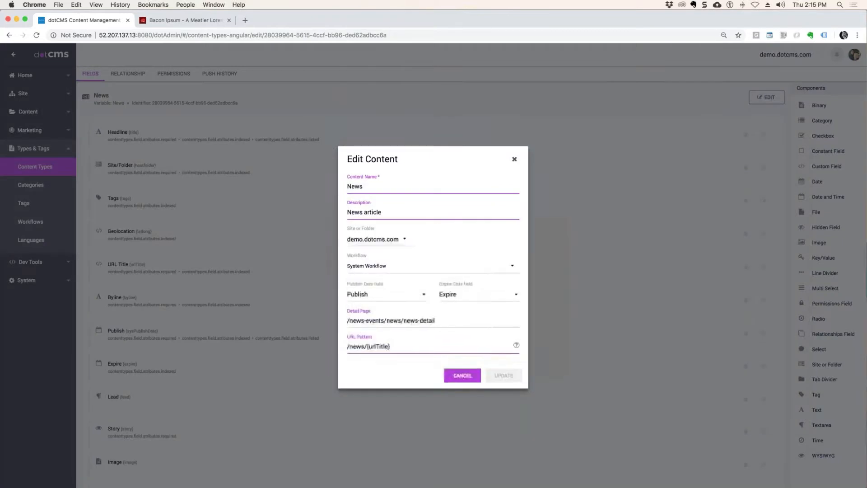
pyautogui.click(422, 296)
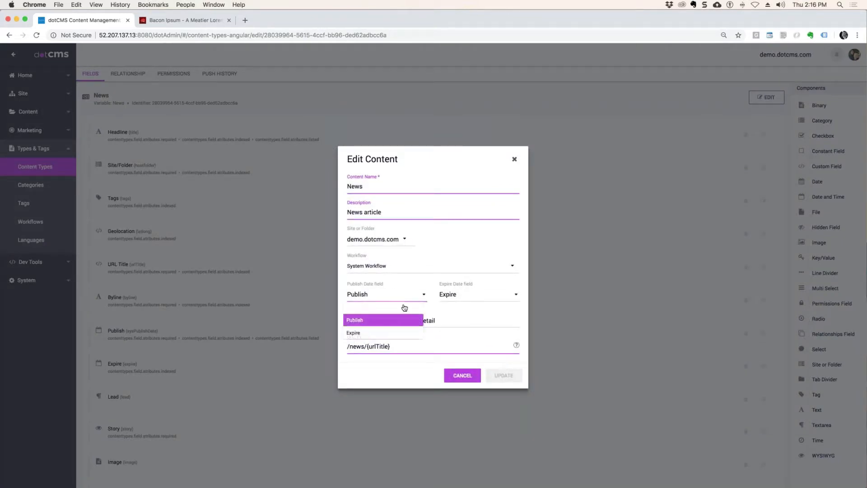
pyautogui.click(364, 321)
pyautogui.click(356, 321)
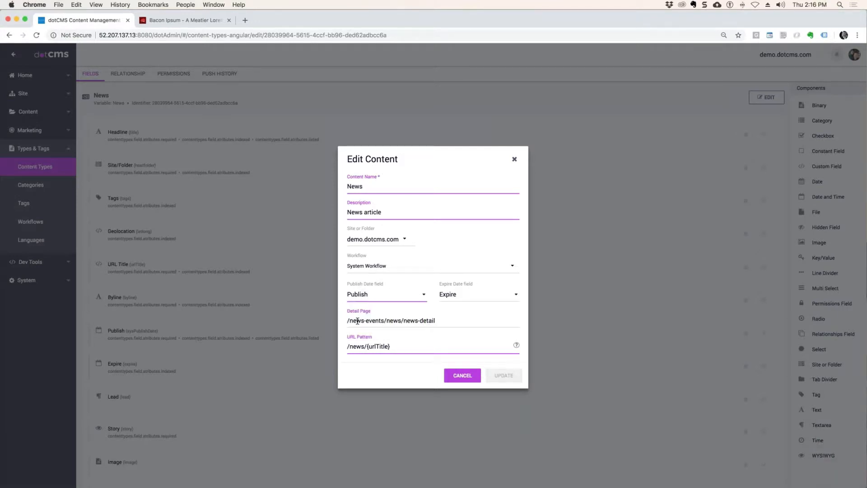
pyautogui.moveTo(388, 283); pyautogui.dragTo(346, 282)
pyautogui.click(478, 284)
pyautogui.click(514, 159)
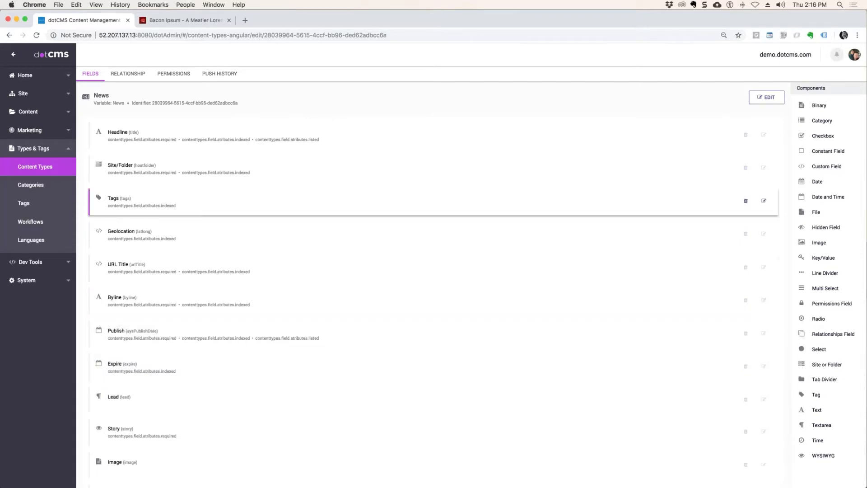
# Go to the content search showing the News items.
pyautogui.click(32, 113)
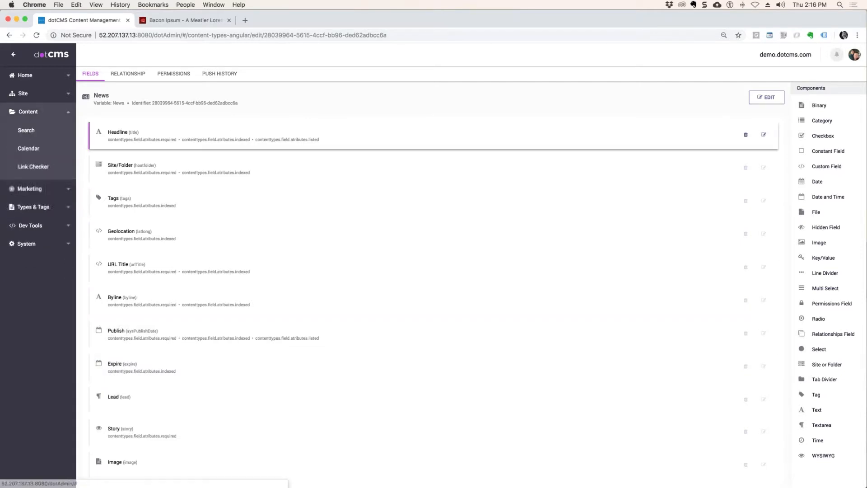
pyautogui.click(72, 131)
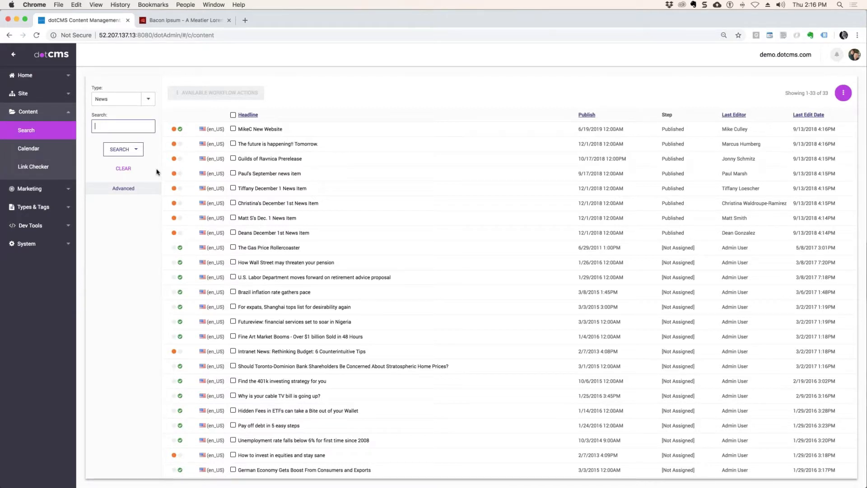
pyautogui.click(35, 286)
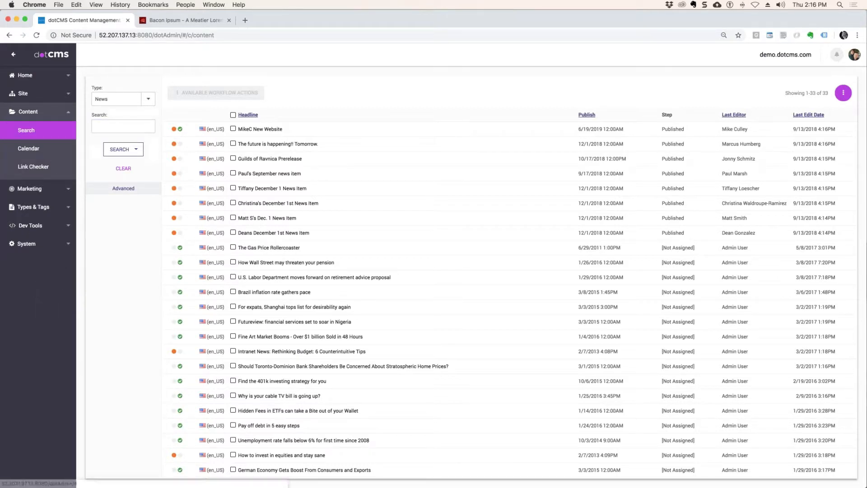
# Open the Time Machine settings and add demo.dotcms.com as a snapshot site.
pyautogui.click(25, 95)
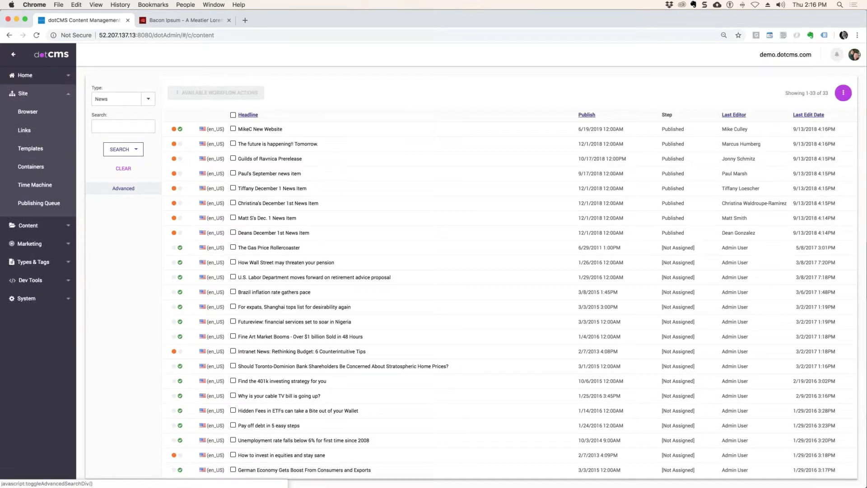
pyautogui.click(40, 186)
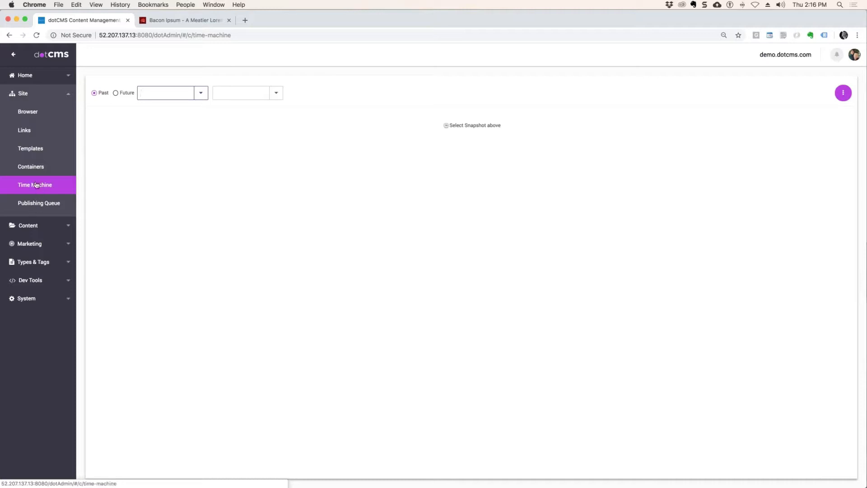
pyautogui.click(82, 185)
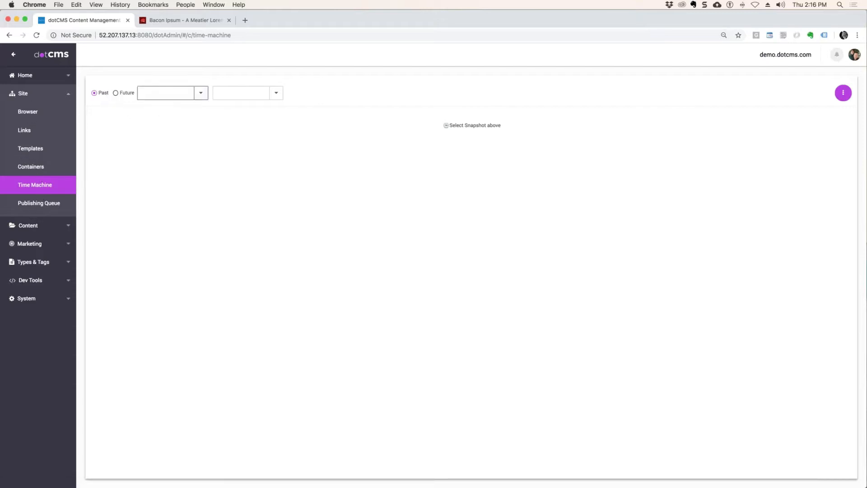
pyautogui.click(842, 93)
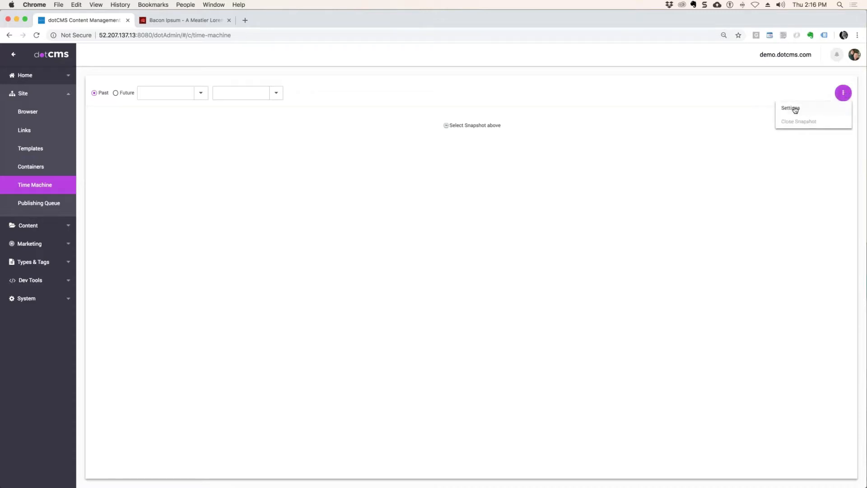
pyautogui.click(795, 109)
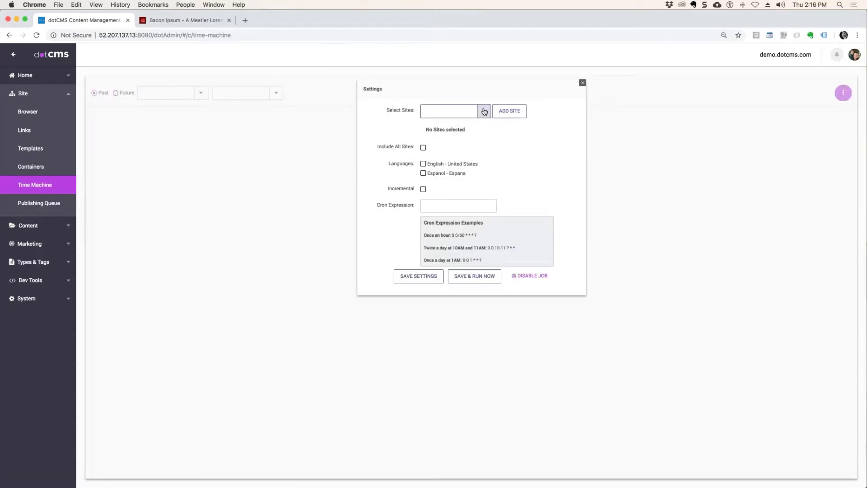
pyautogui.click(484, 110)
pyautogui.click(466, 124)
pyautogui.click(511, 115)
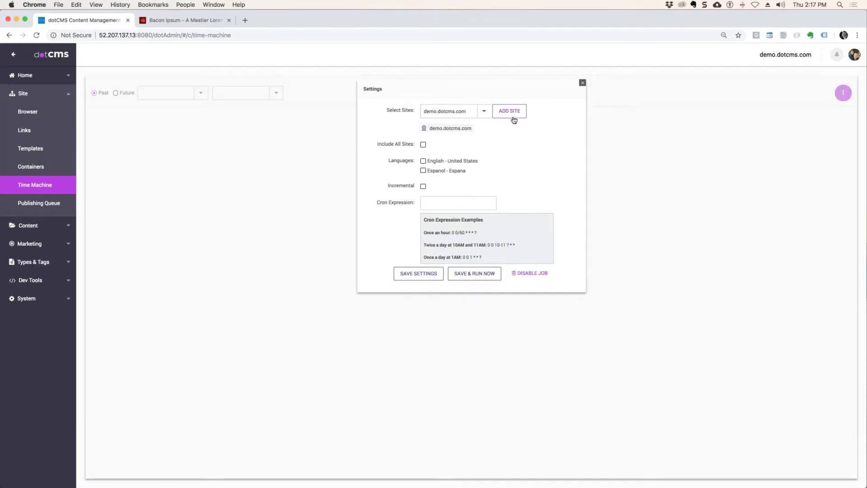
# Include English - United States in the snapshot, set the cron expression to 0 0 1 * * ?, and save and run the job immediately.
pyautogui.click(423, 161)
pyautogui.moveTo(486, 258); pyautogui.dragTo(463, 257)
pyautogui.press('super+c')
pyautogui.click(452, 202)
pyautogui.press('super+v')
pyautogui.click(474, 275)
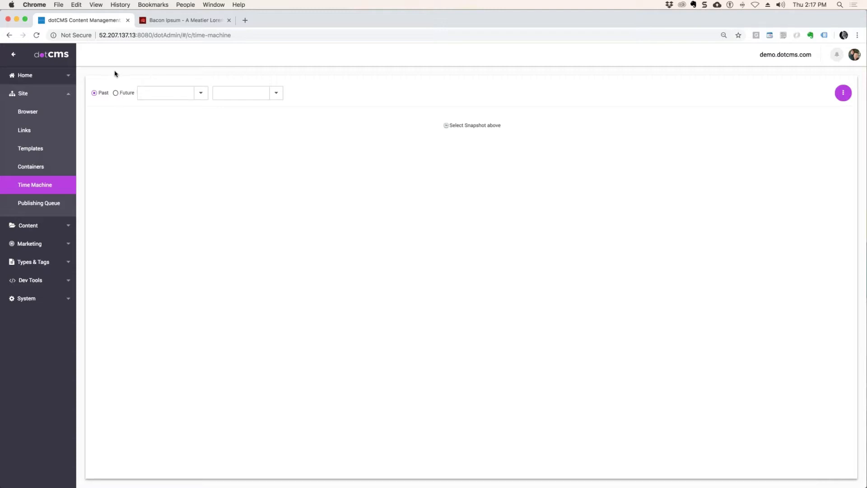
# Preview the future site in Time Machine for 11/15/2018 in English-United States.
pyautogui.click(116, 93)
pyautogui.click(201, 94)
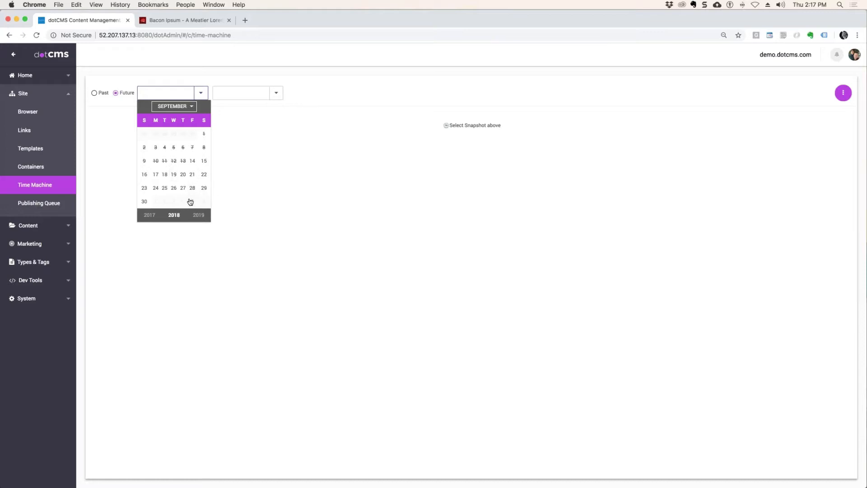
pyautogui.click(185, 107)
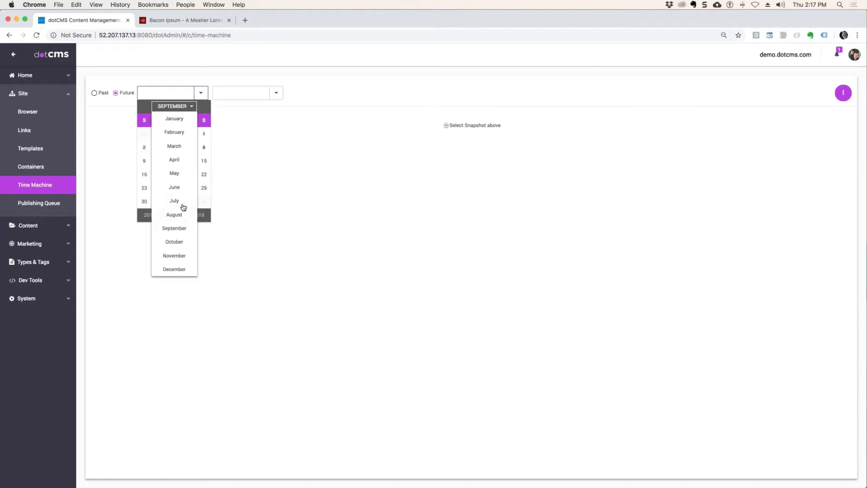
pyautogui.click(174, 256)
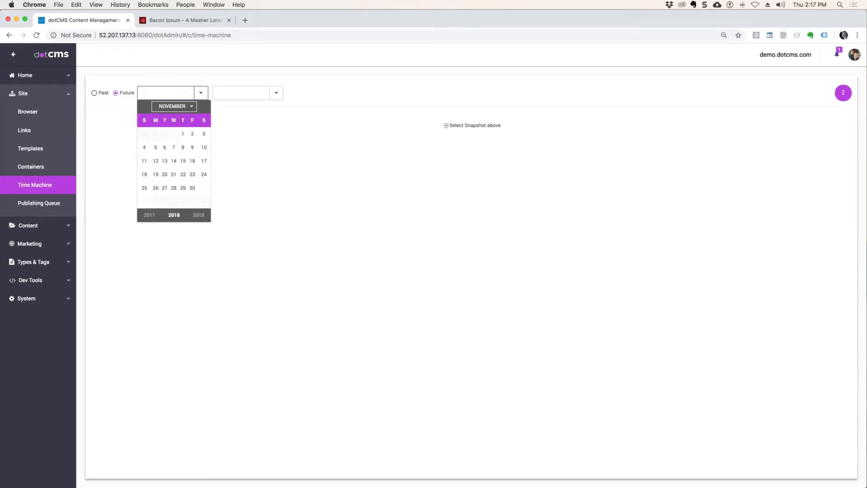
pyautogui.click(183, 161)
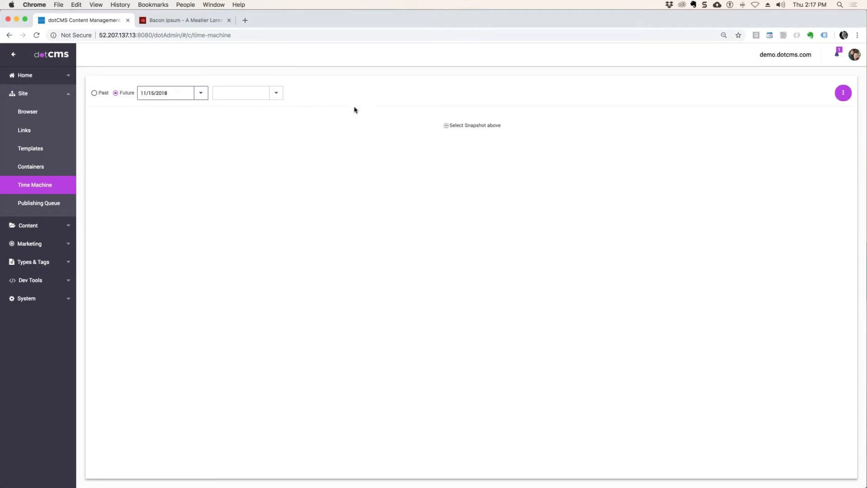
pyautogui.click(276, 93)
pyautogui.click(248, 122)
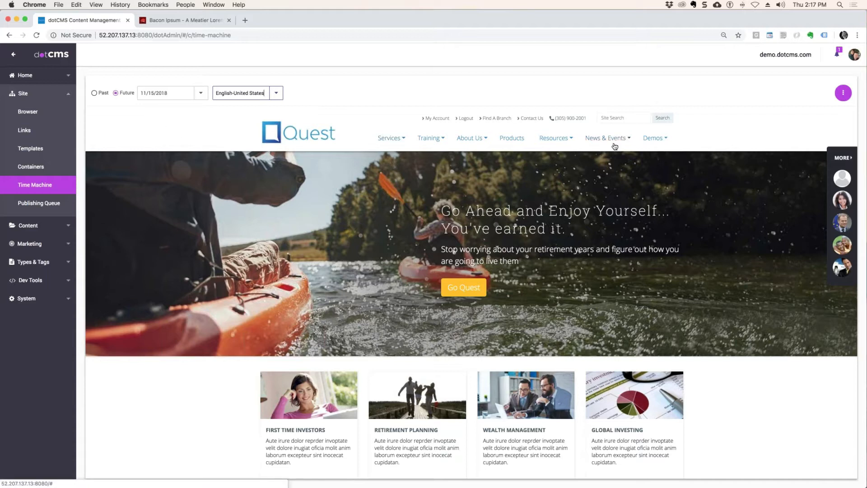
# Open the News listing of the previewed site to examine the items published by mid-November.
pyautogui.click(244, 95)
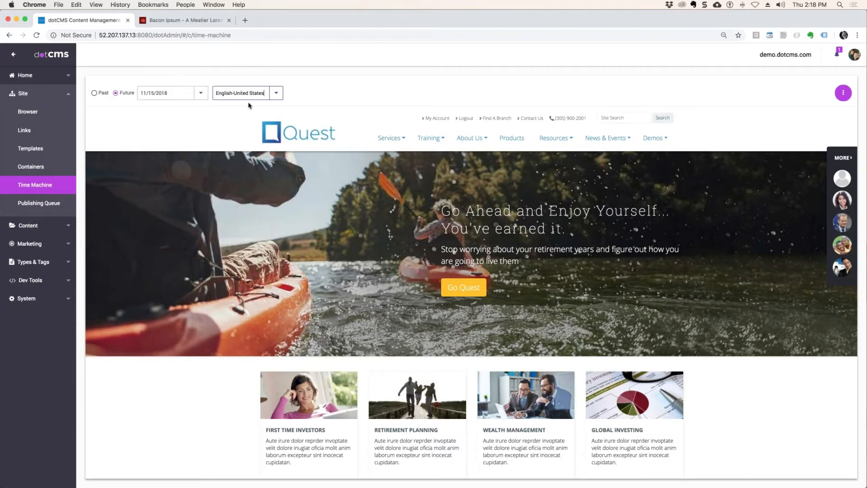
pyautogui.click(623, 139)
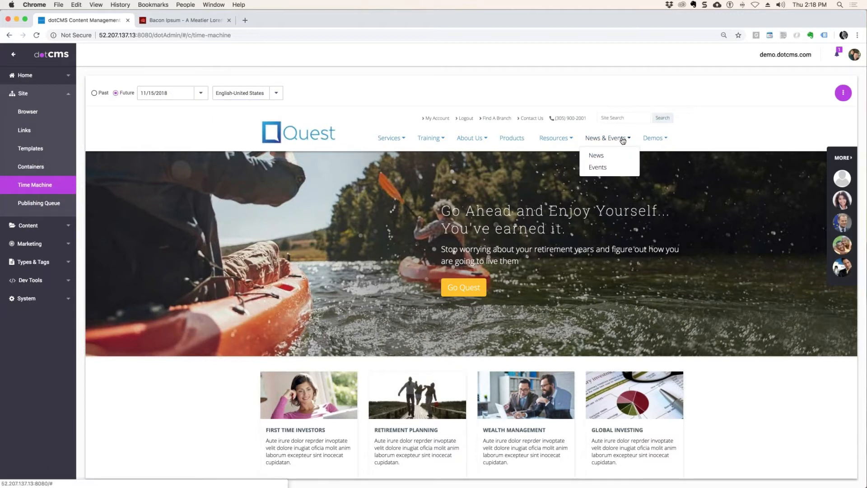
pyautogui.click(602, 160)
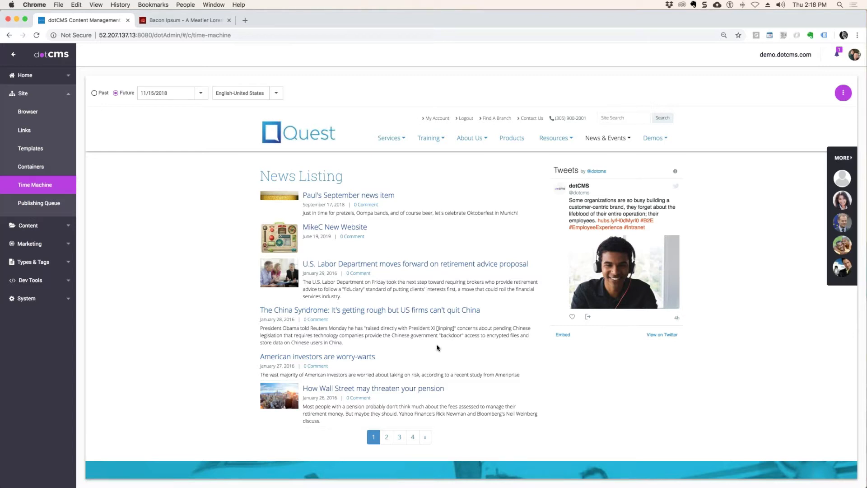
# Change the Time Machine future preview date to 12/15/2018.
pyautogui.click(200, 93)
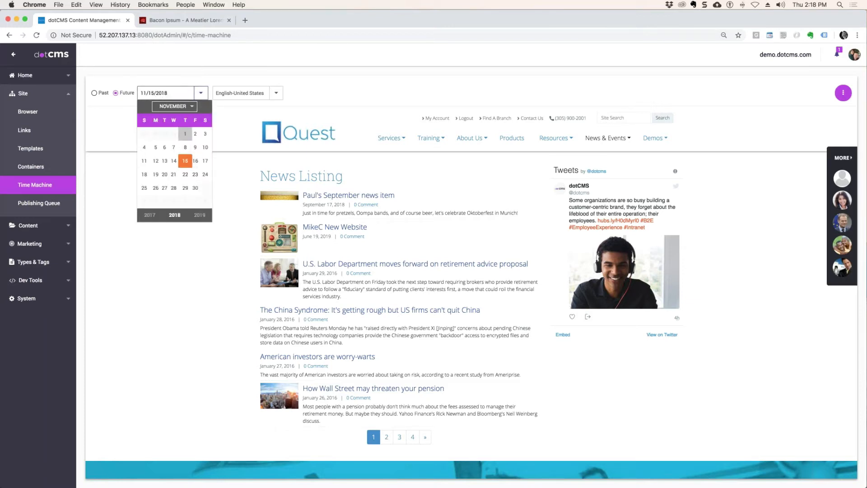
pyautogui.click(177, 109)
pyautogui.click(176, 269)
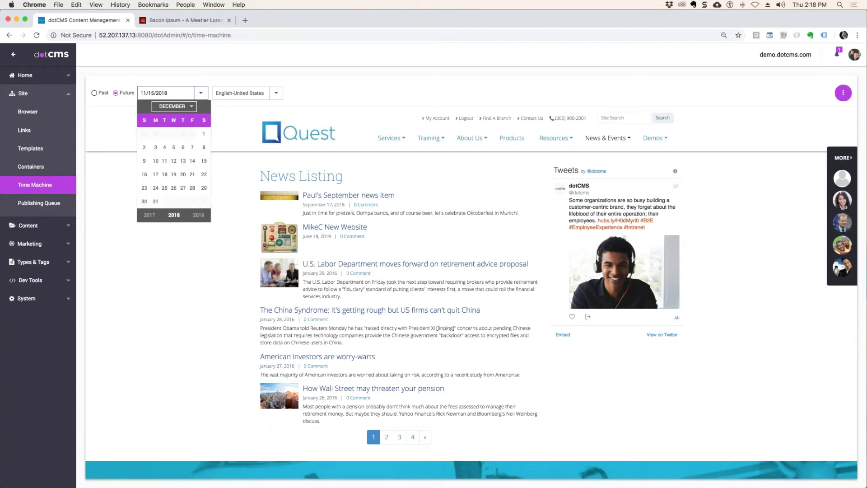
pyautogui.click(204, 160)
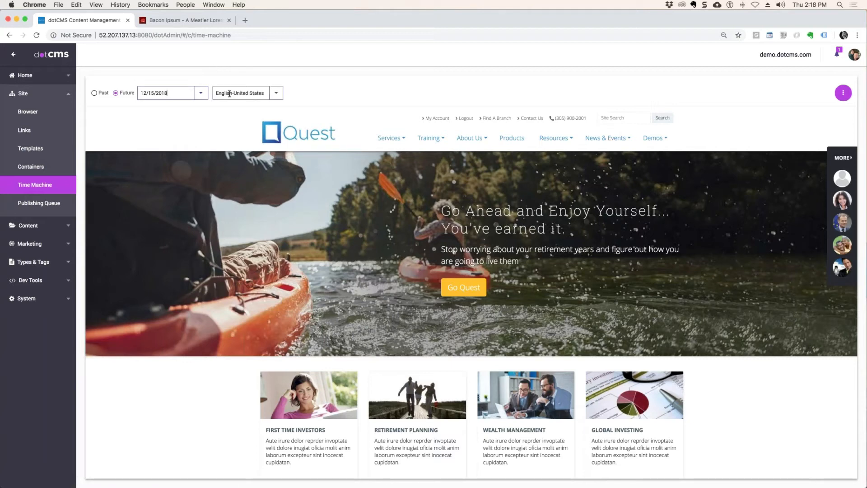
# Open the News listing in the December preview and highlight the title of the second news item.
pyautogui.scroll(-1, 668, 113)
pyautogui.moveTo(607, 119)
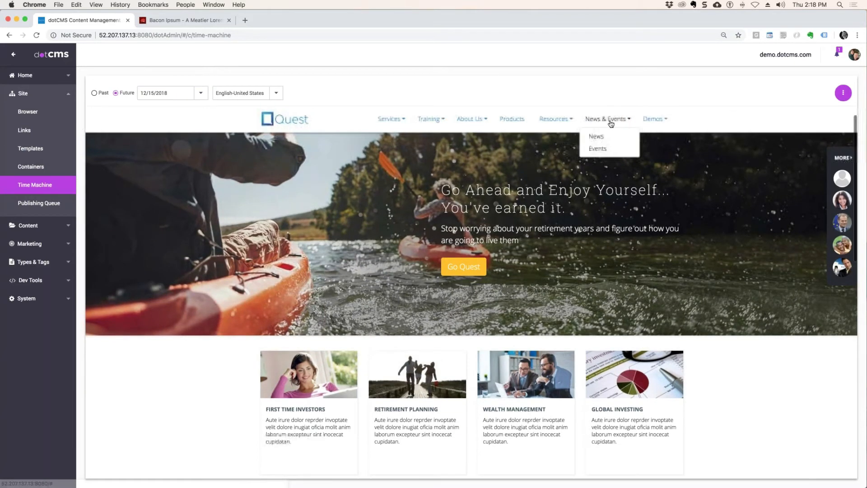
pyautogui.click(601, 136)
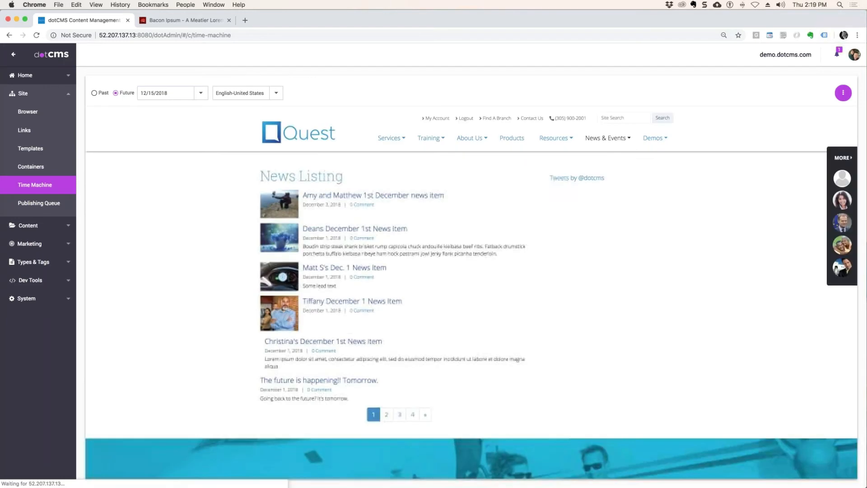
pyautogui.moveTo(416, 229); pyautogui.dragTo(301, 228)
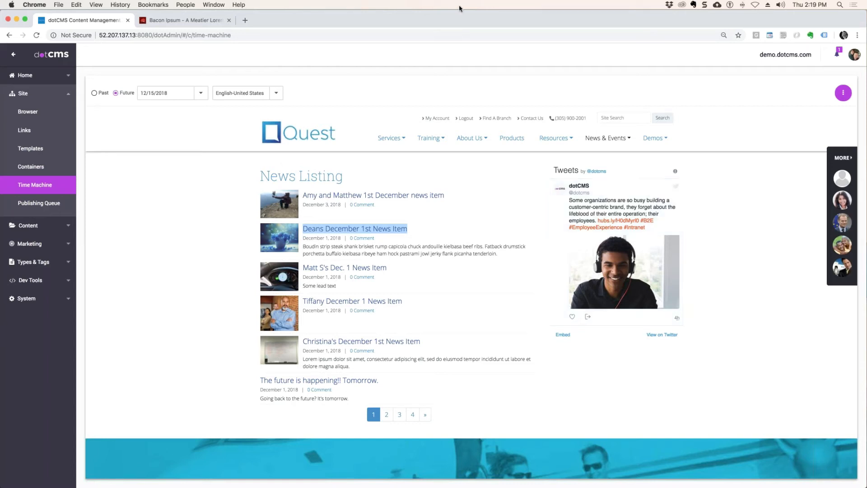
# Change the Time Machine future preview date to 1/15/2019.
pyautogui.click(201, 95)
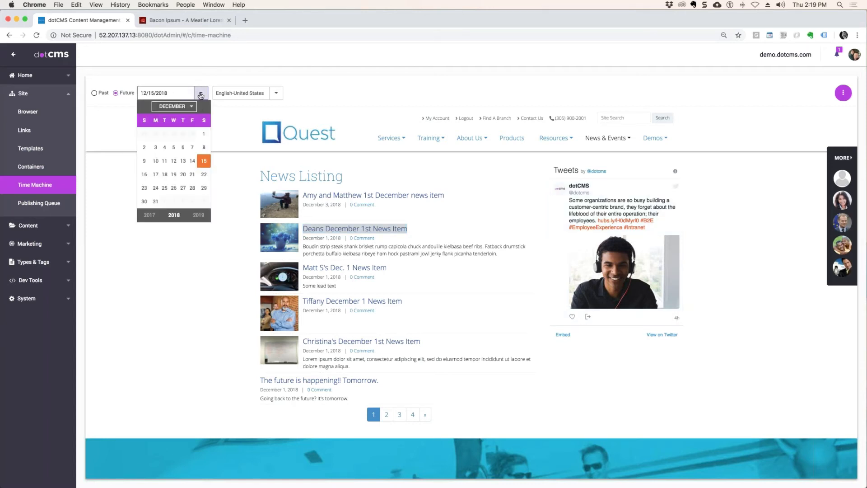
pyautogui.click(175, 106)
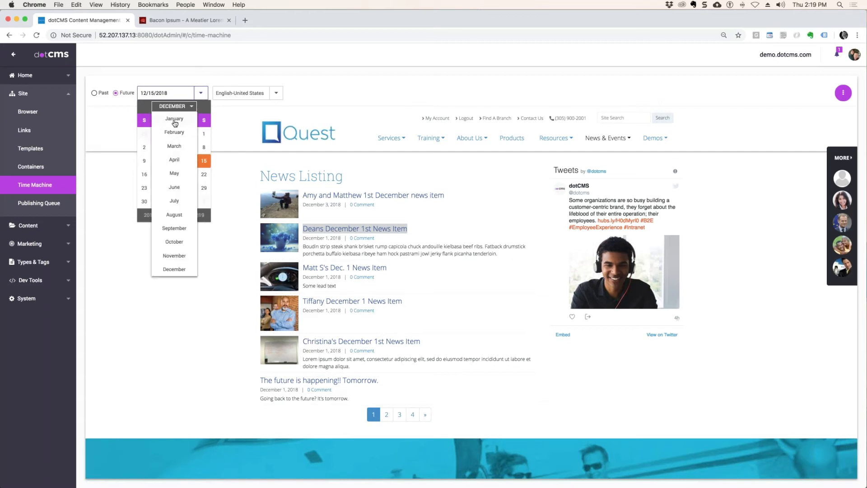
pyautogui.click(174, 118)
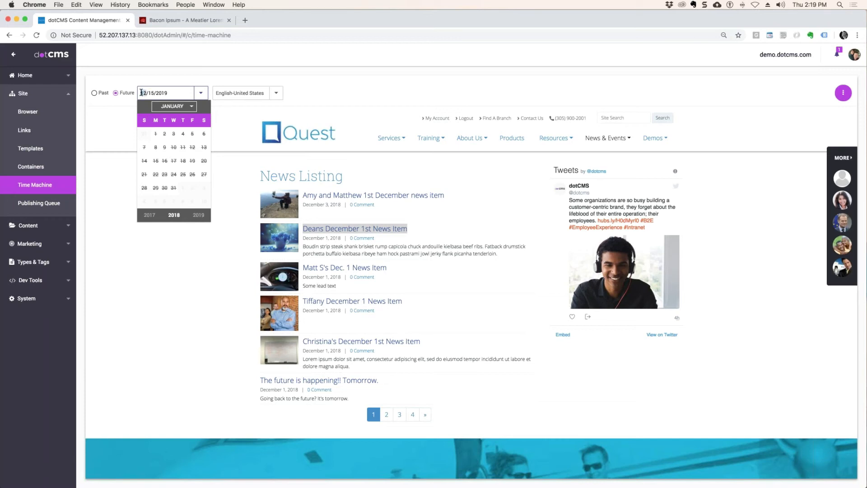
pyautogui.write('0')
pyautogui.click(218, 77)
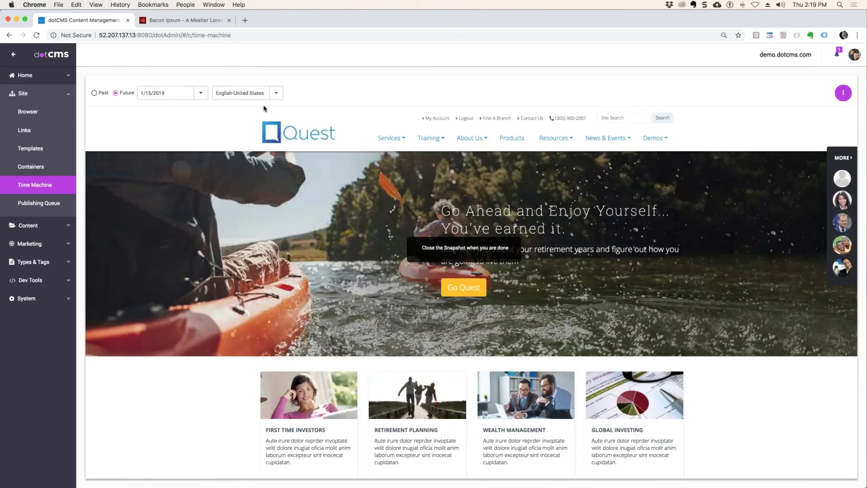
pyautogui.click(152, 94)
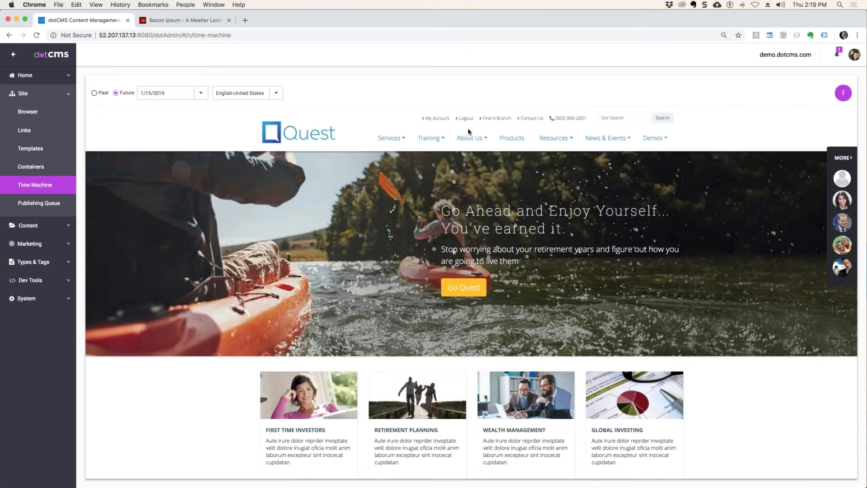
# Check the News listing in the January preview, then close the snapshot.
pyautogui.click(614, 156)
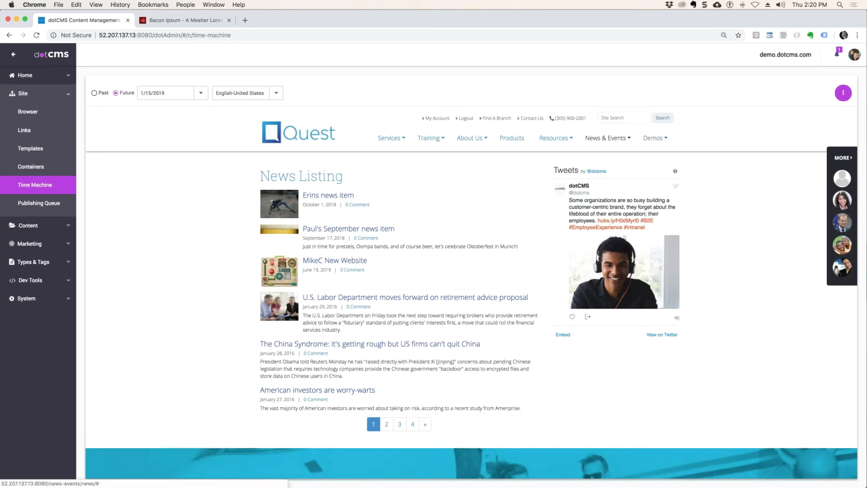
pyautogui.click(845, 93)
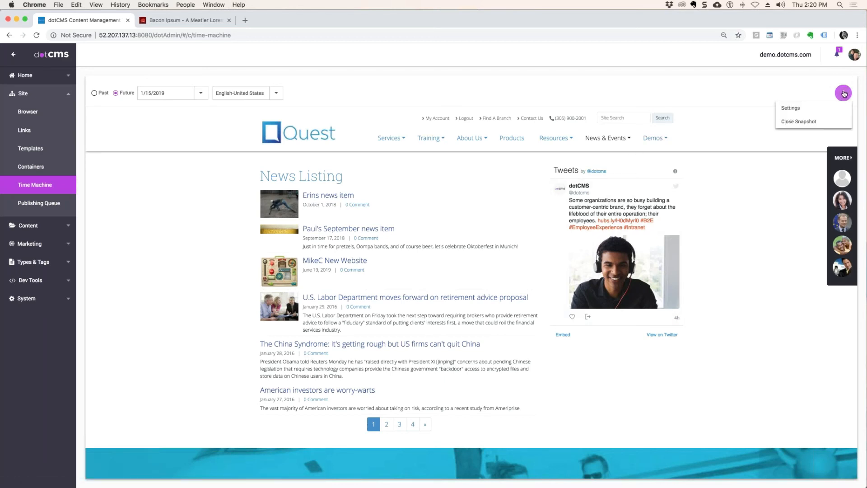
pyautogui.click(799, 121)
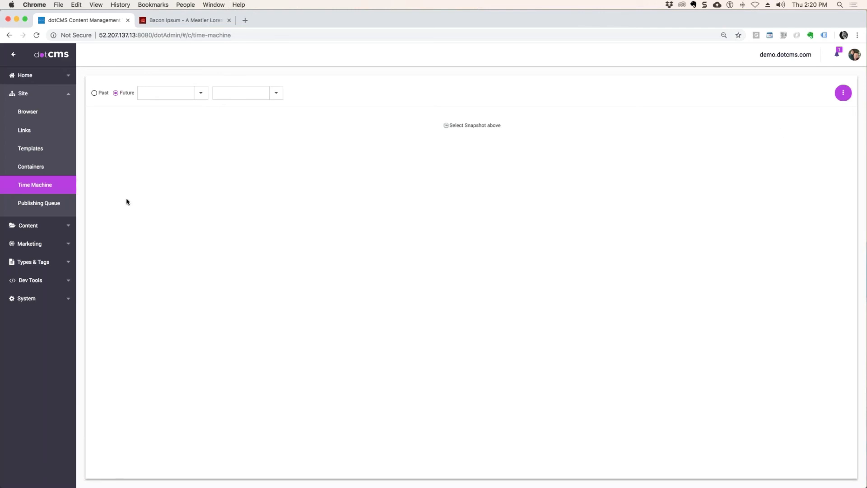
# Open the site browser to show the site's folders and files.
pyautogui.click(27, 112)
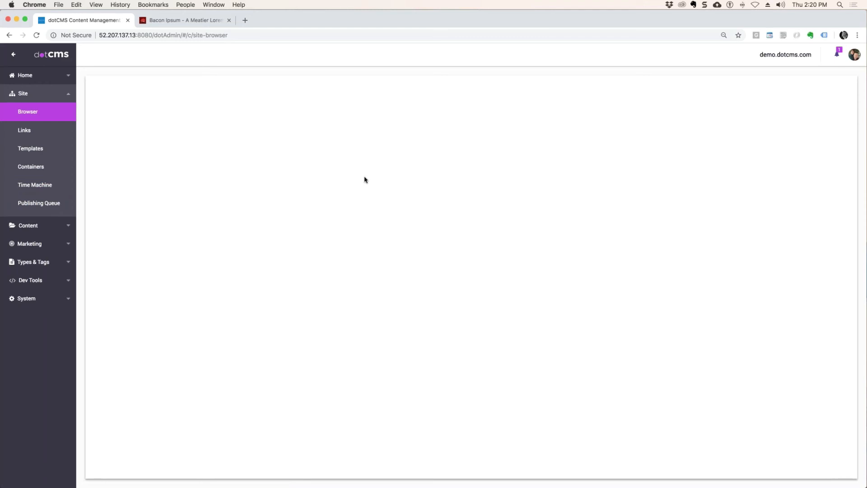
pyautogui.click(33, 113)
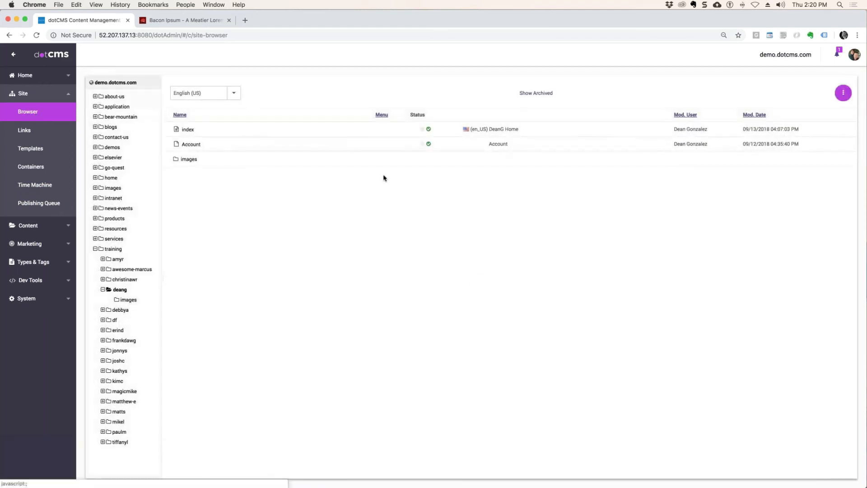